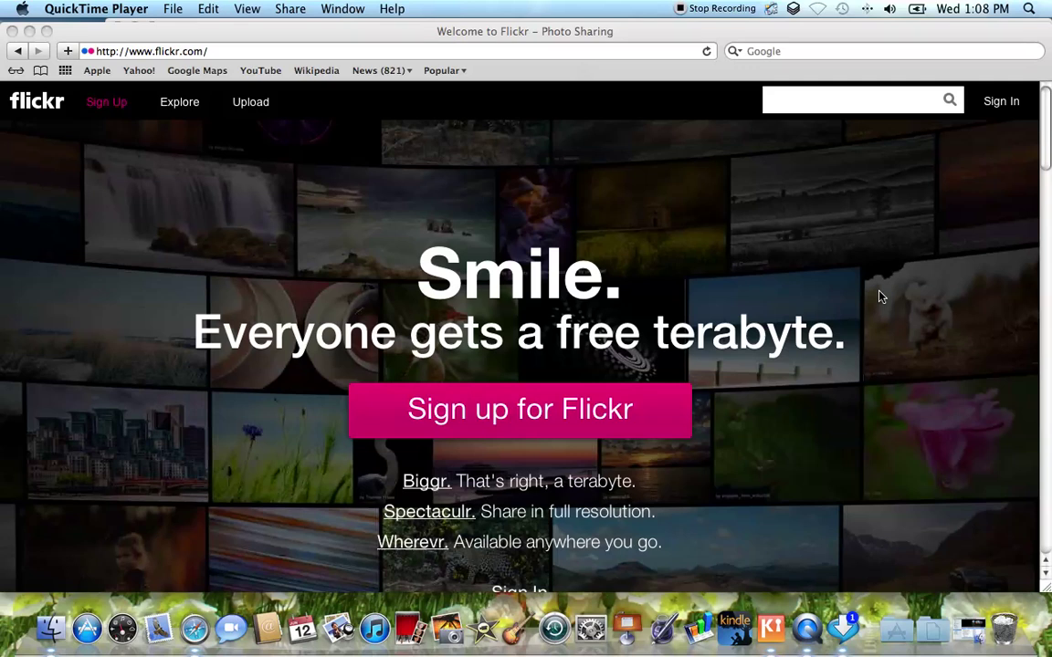
- Sign in to Flickr through the Yahoo login by entering the account password
click(1001, 102)
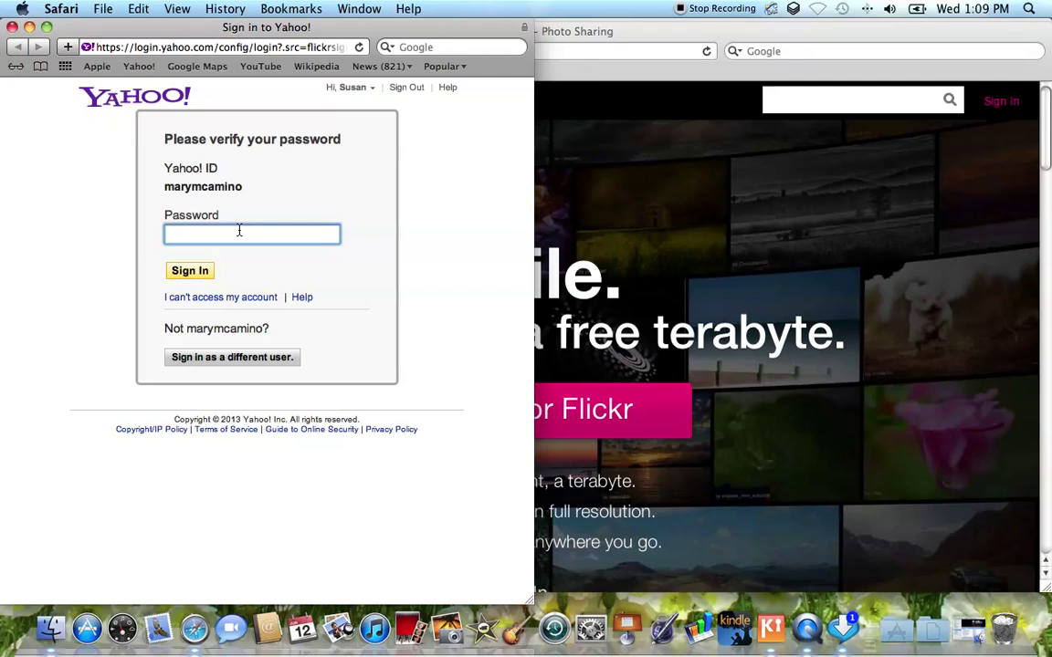
text(•••••••••)
click(202, 274)
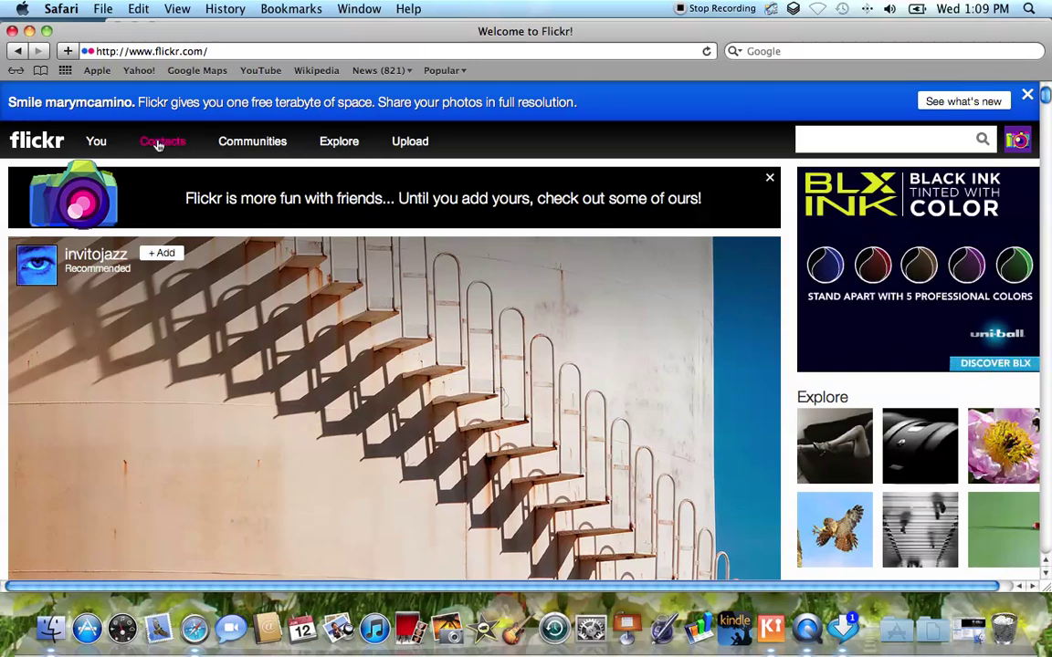
- Open the account's photostream of 132 photos from the You menu
mouse_move(116, 145)
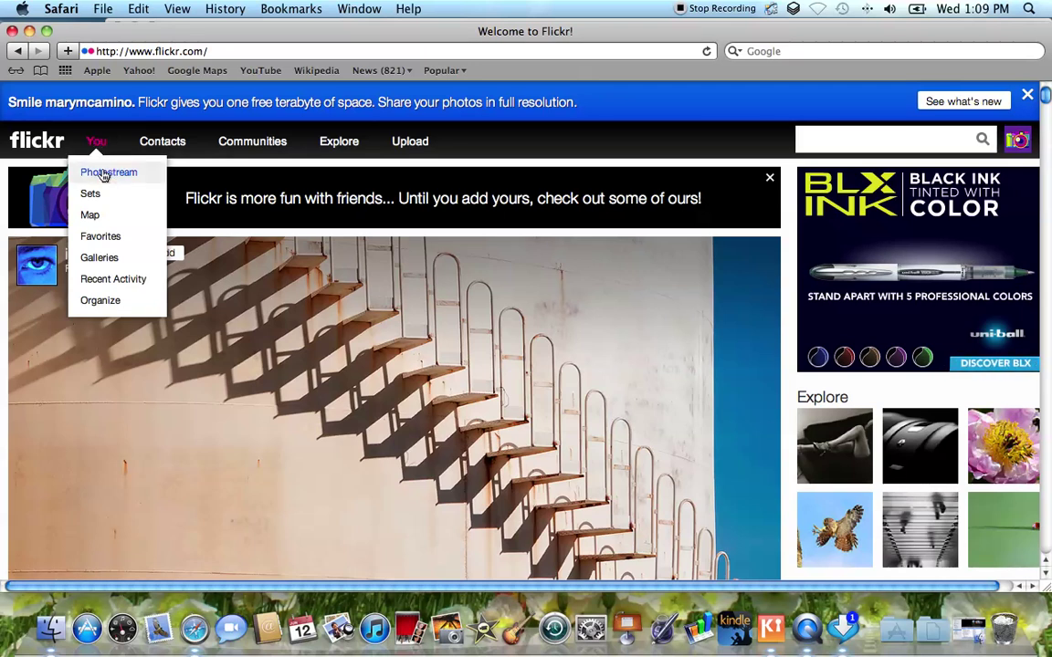
click(104, 174)
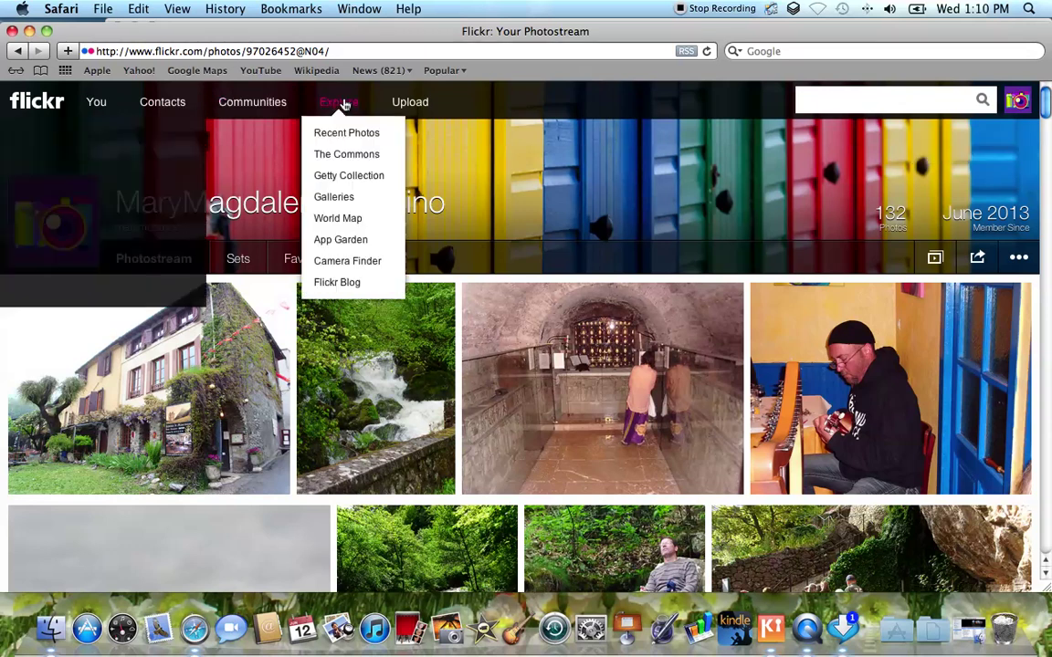
- Go to Flickr's upload page for adding photos and videos
click(421, 107)
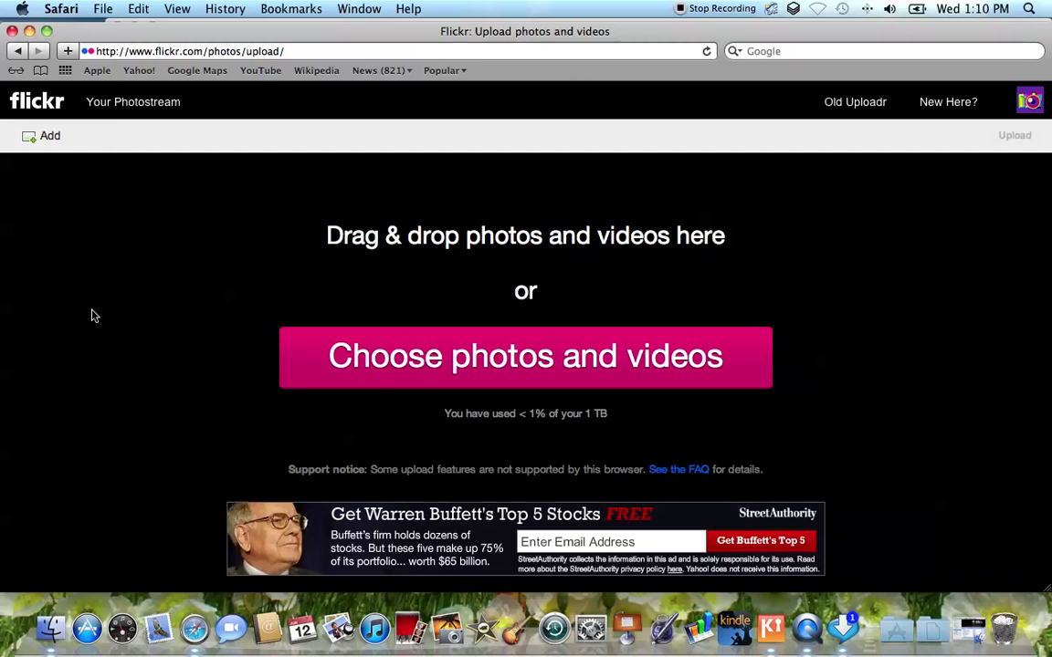
- Select 20130531_160948-1.jpg in the file chooser, sorting recent files by Last Opened
click(41, 138)
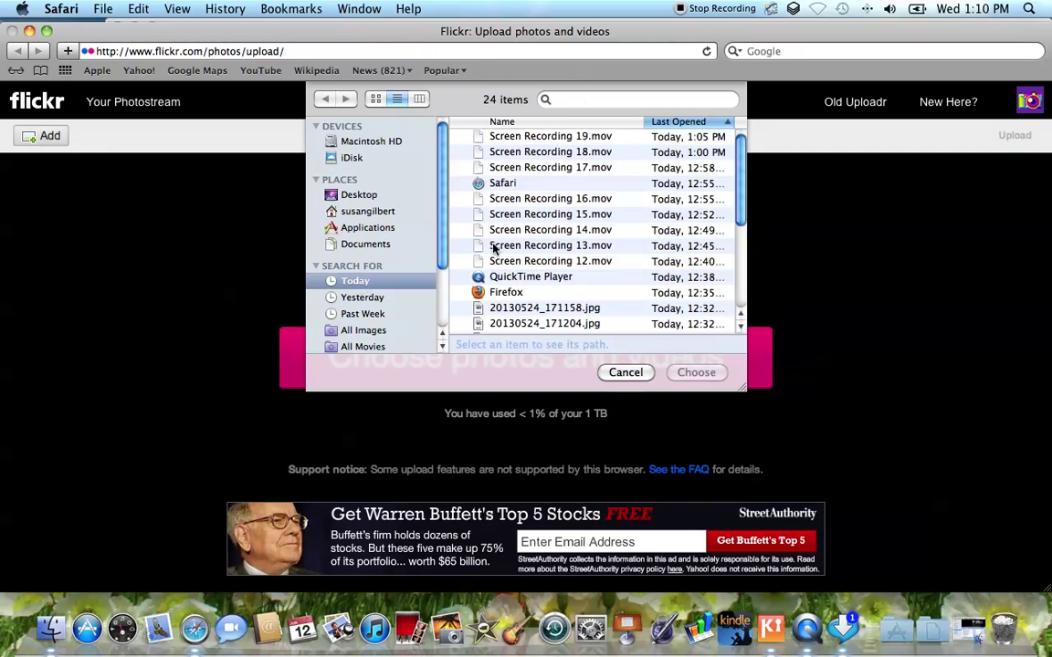
scroll(691, 158, down, 2)
scroll(695, 157, up, 2)
click(697, 125)
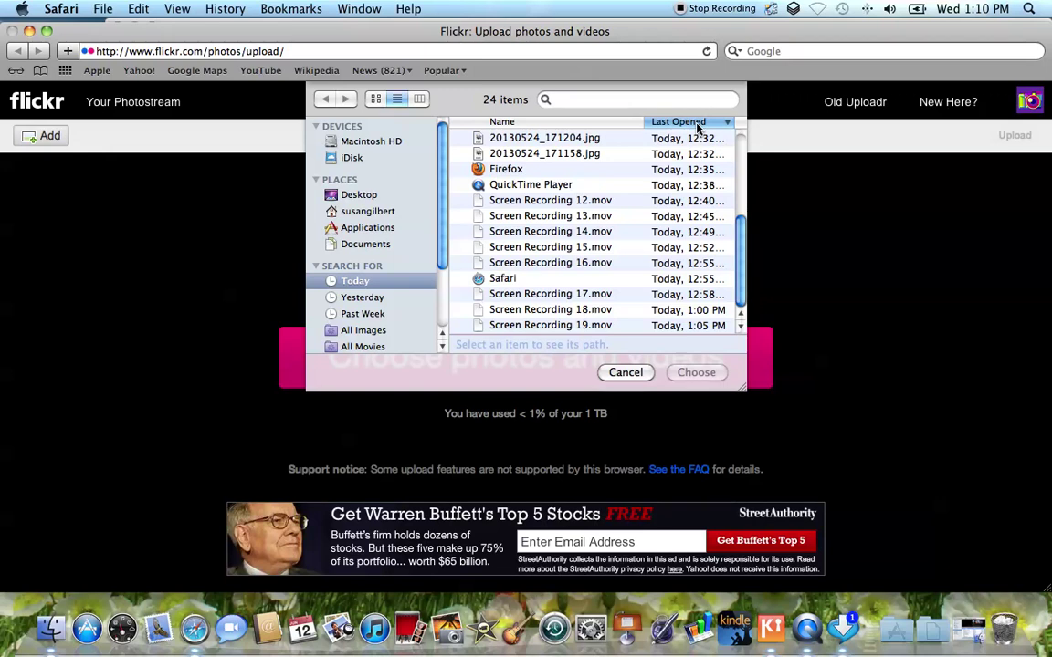
click(698, 125)
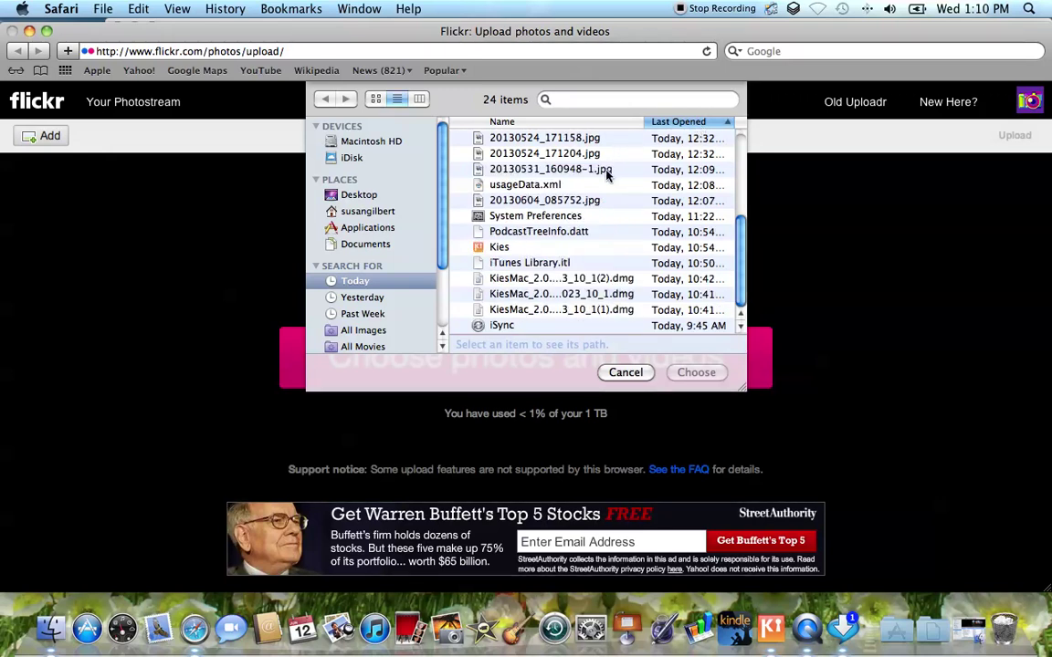
click(499, 172)
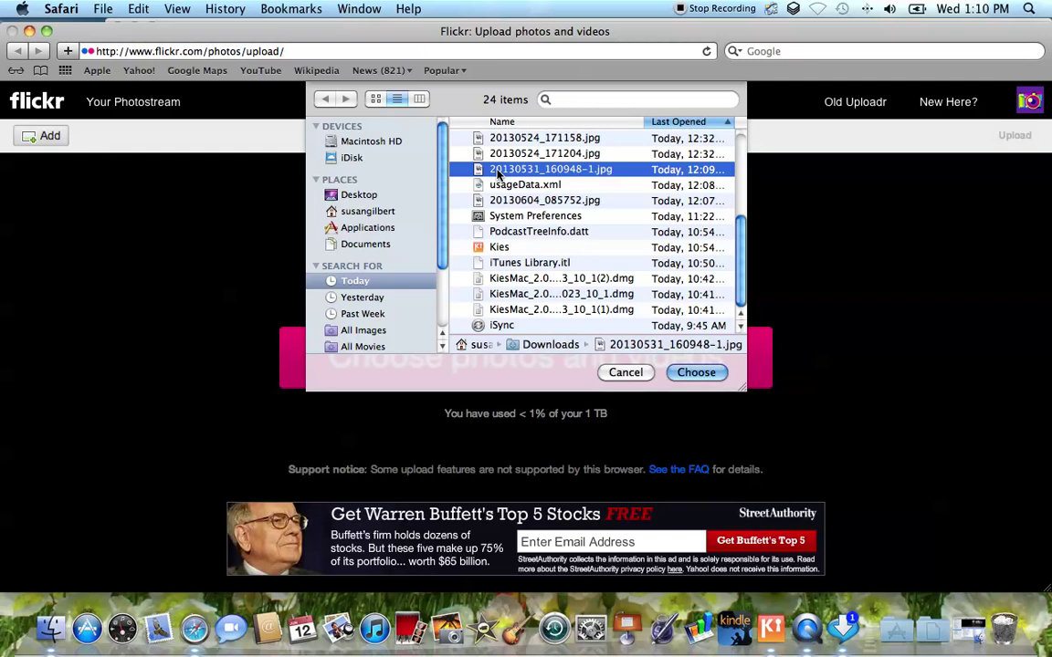
- Load photo 20130531_160948-1 into the upload batch, ready to upload
click(696, 373)
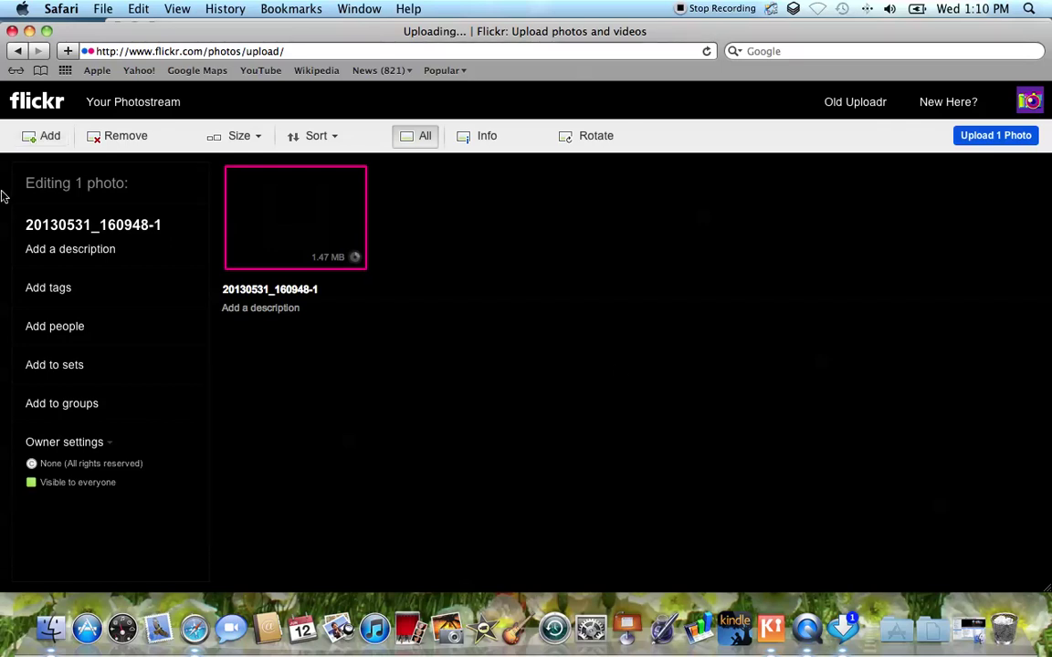
mouse_move(268, 244)
- Describe the queued photo as 'French man at the bar'
click(100, 251)
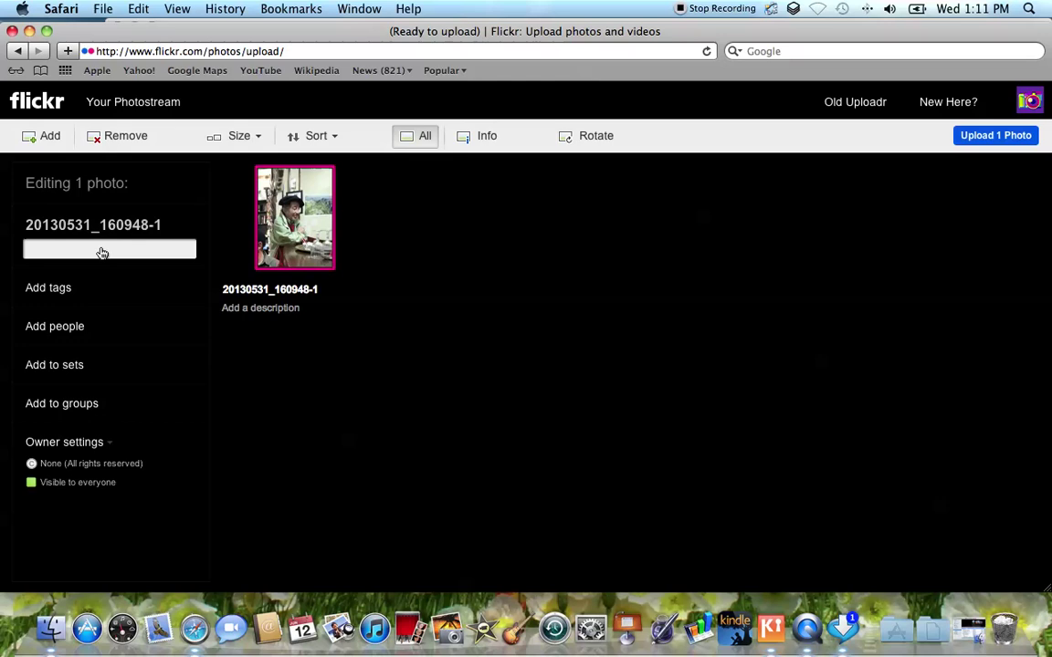
text(Frech)
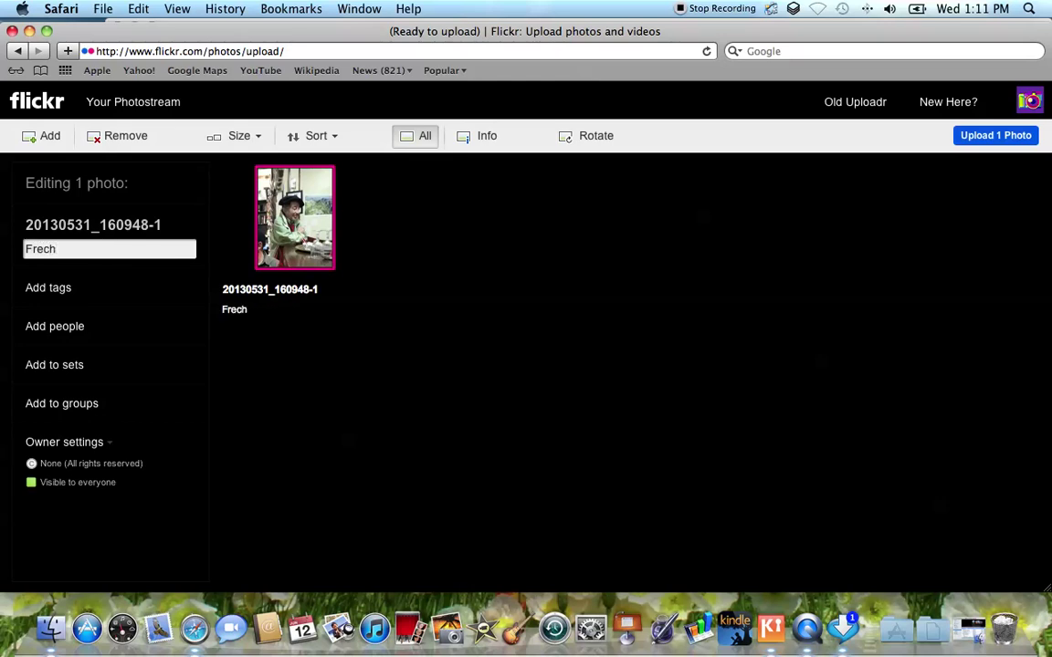
key(BackSpace)
key(BackSpace)
text(nch man at the ba)
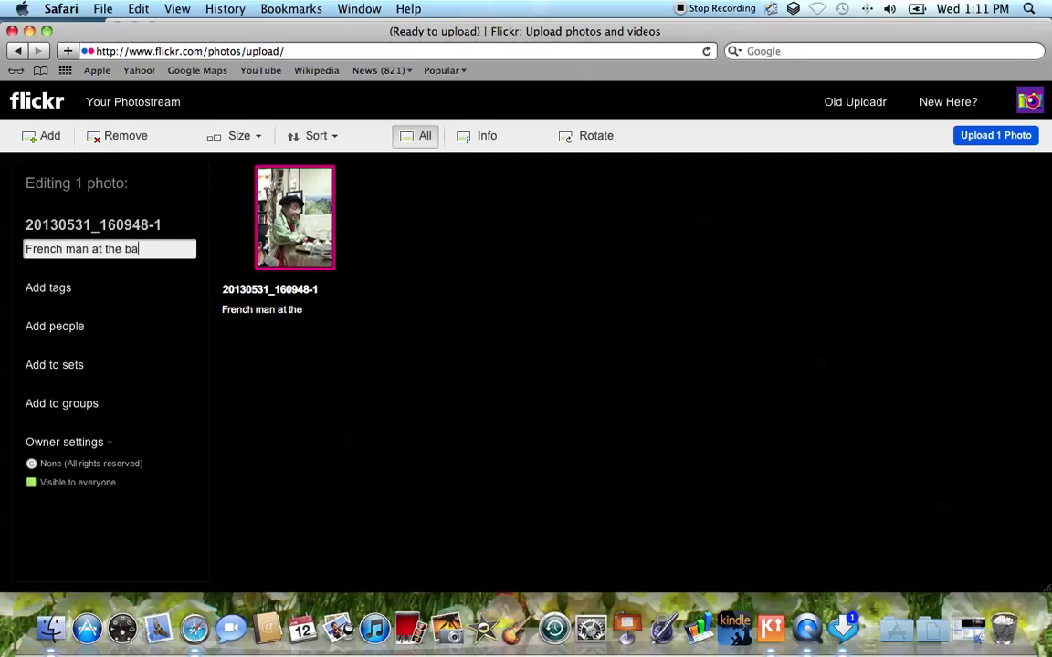
text(r)
- Tag the photo Montsegur
click(94, 274)
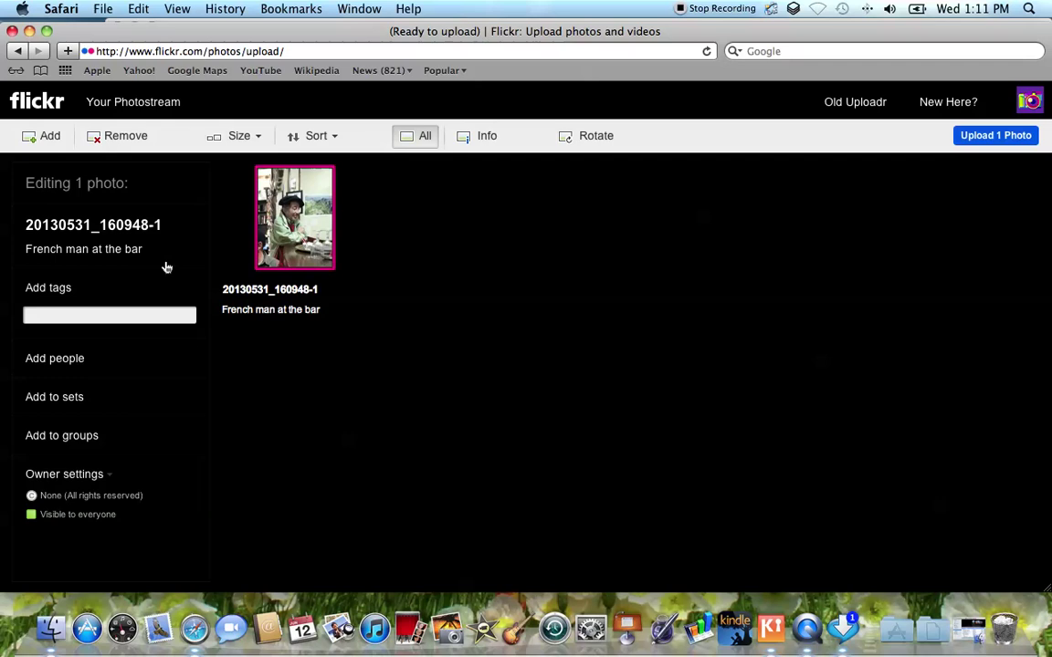
text(Montsegur)
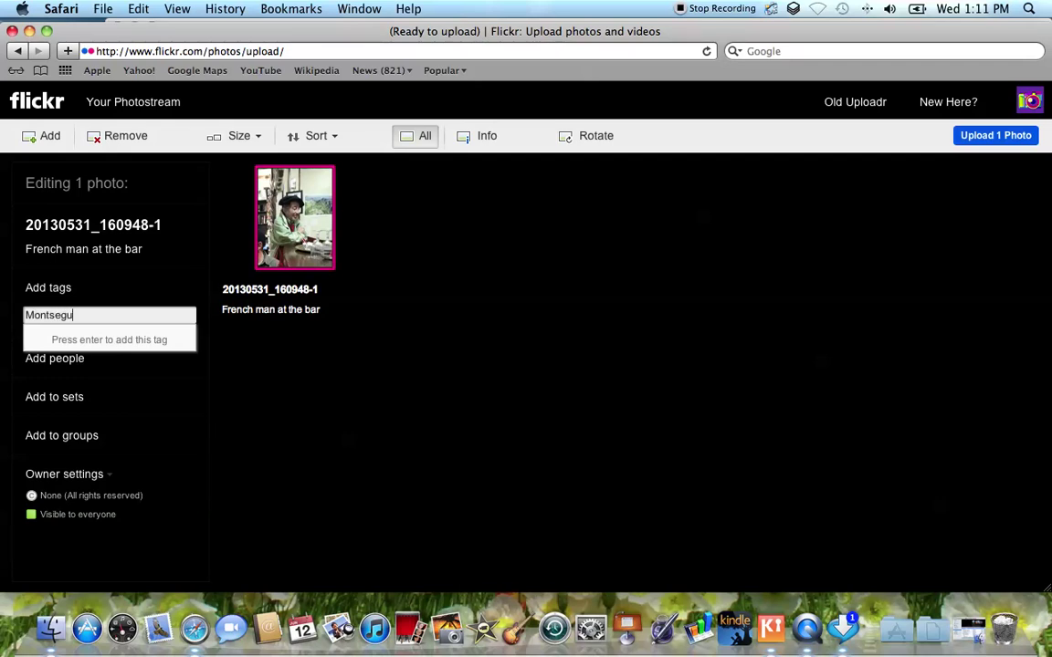
click(171, 367)
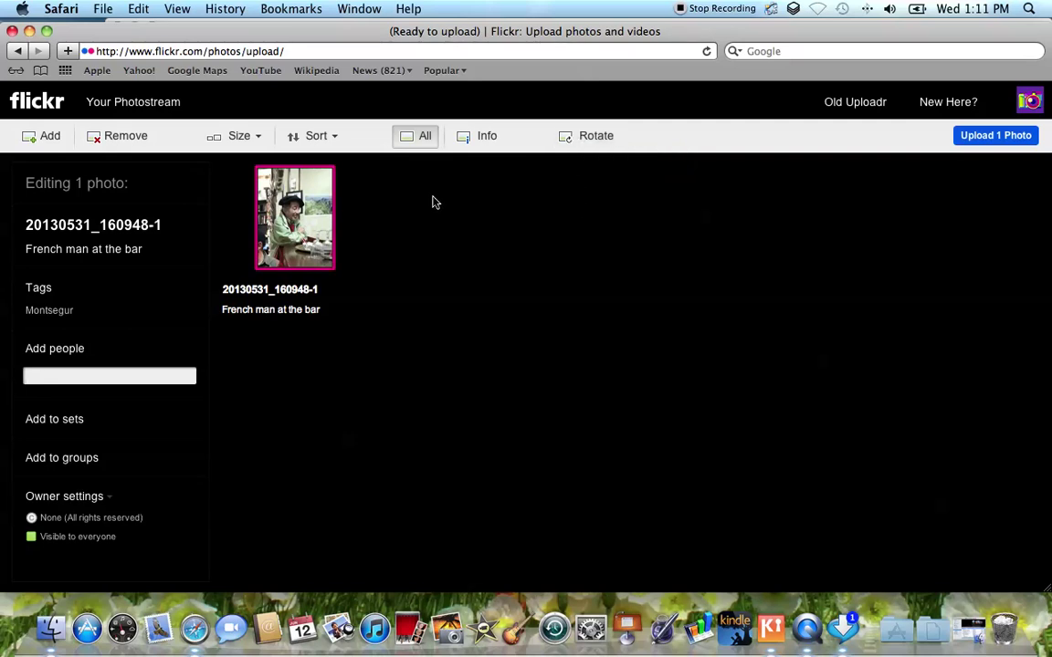
- Upload the 1 photo to the photostream, bringing it to 133 photos
click(979, 138)
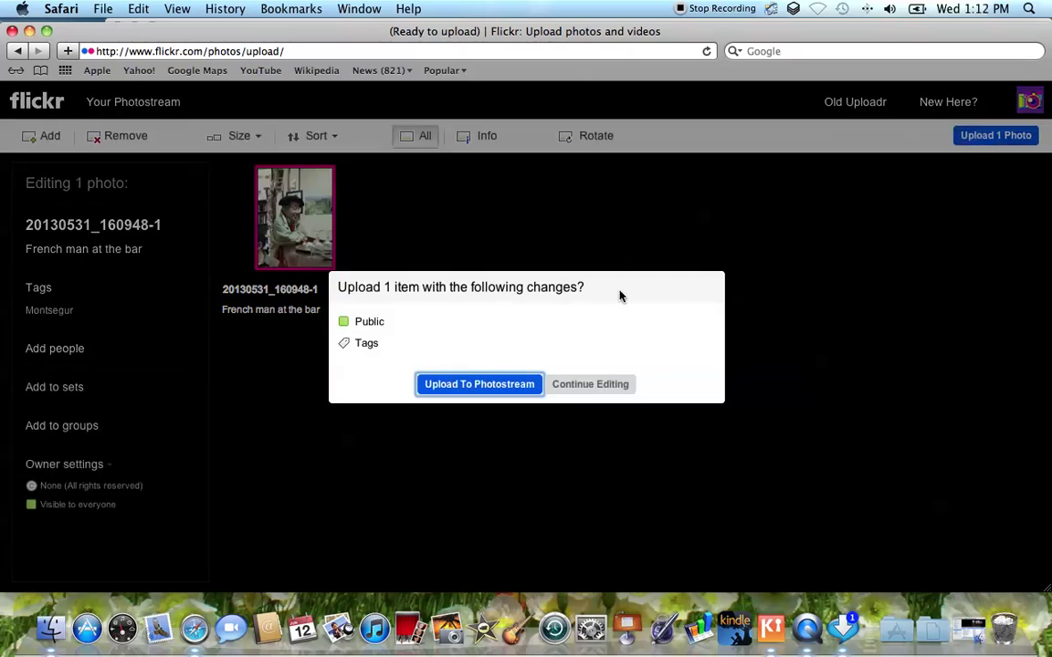
click(527, 391)
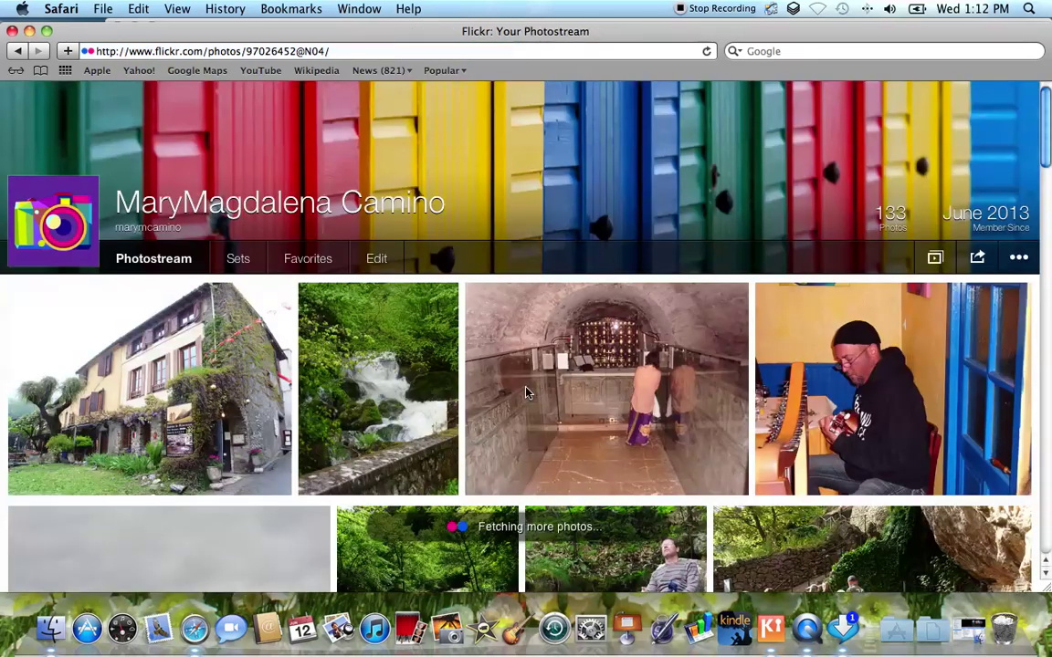
- Refresh the photostream, then switch to the Sets tab
click(169, 262)
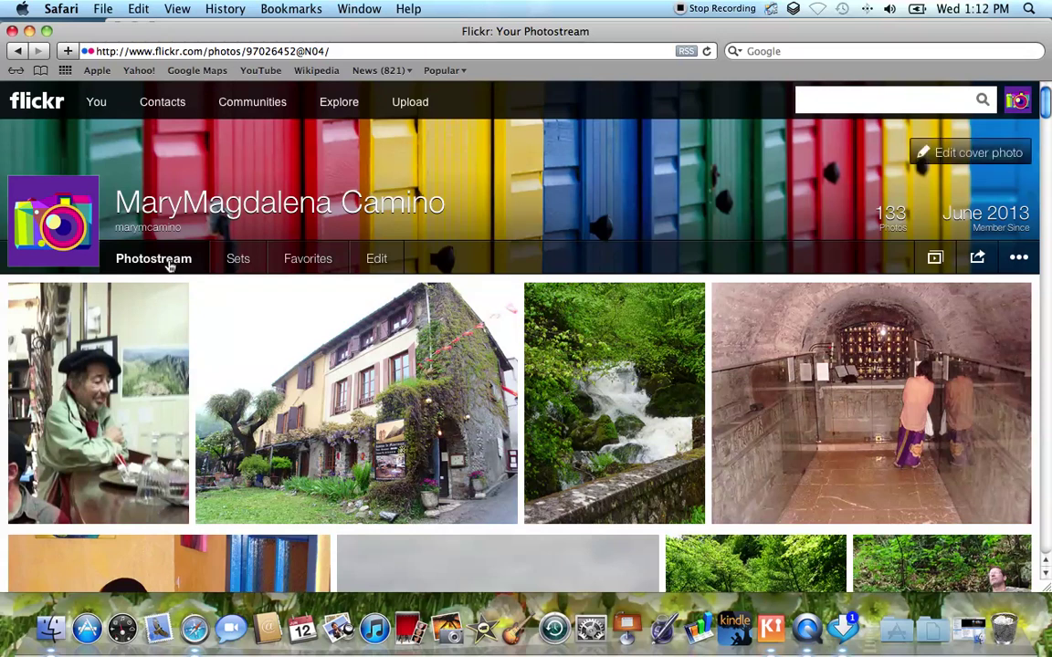
click(253, 263)
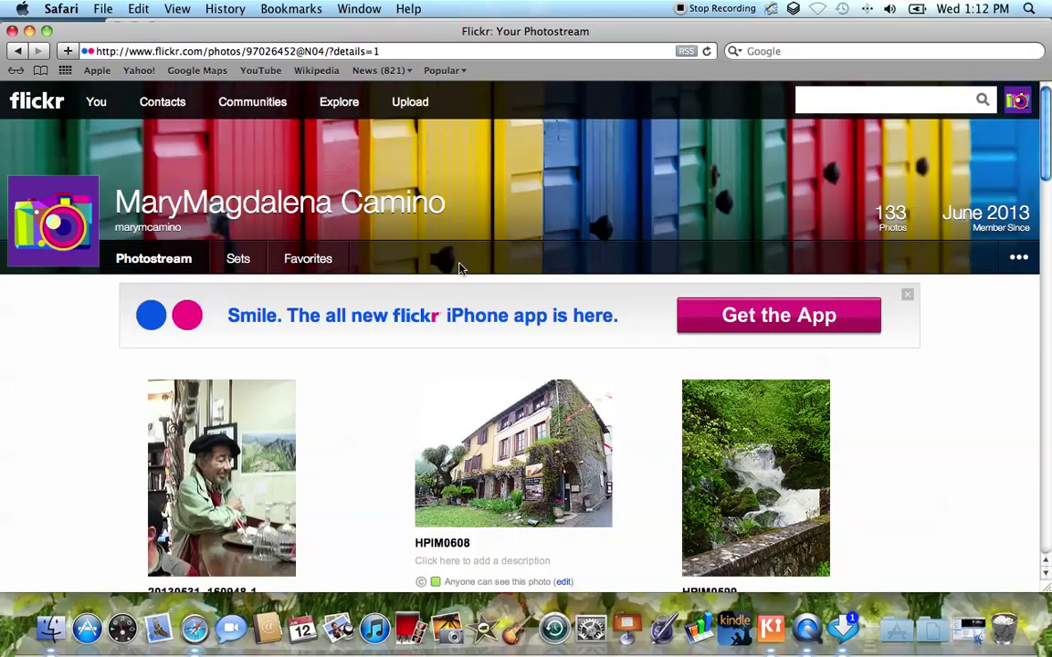
- Scroll the detailed photostream list to check the new photo's 'French man at the bar' entry
scroll(1048, 172, down, 5)
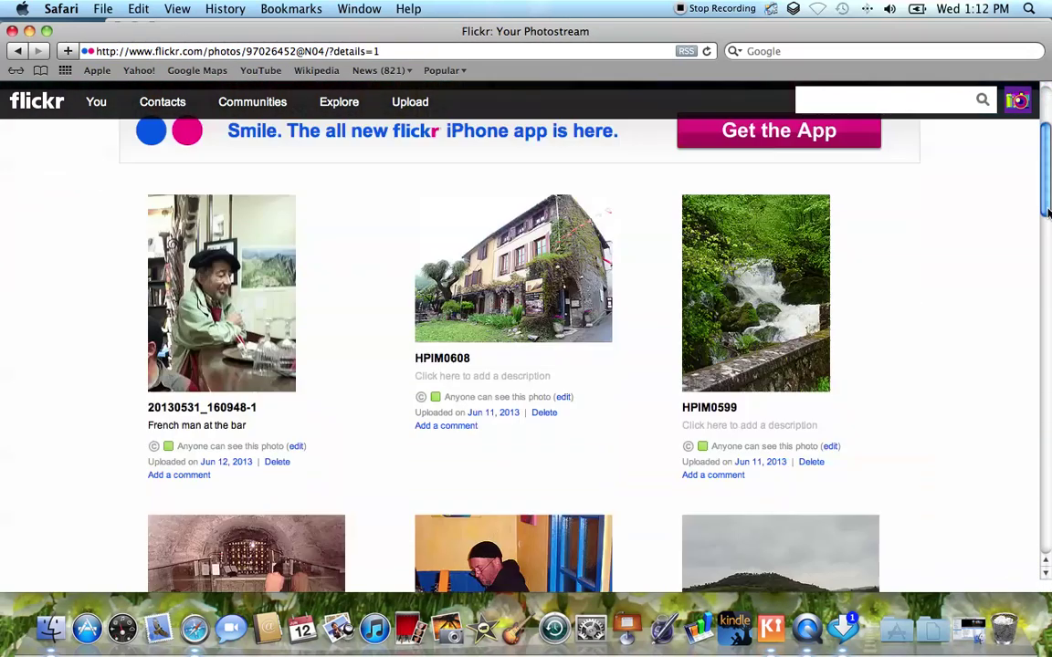
double_click(283, 417)
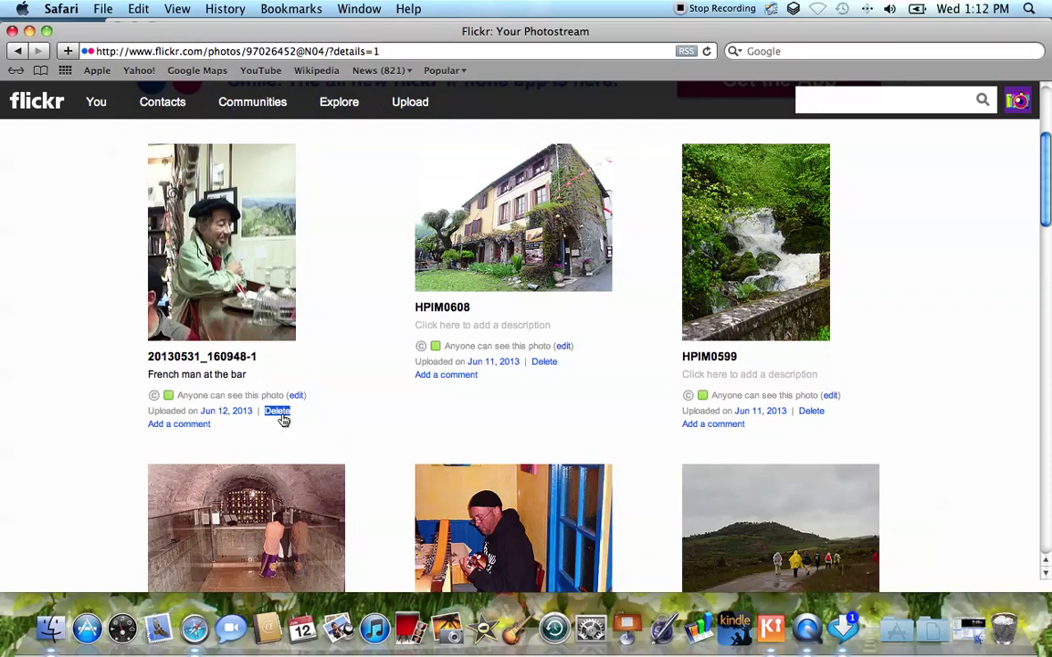
triple_click(201, 427)
click(196, 387)
scroll(1048, 209, up, 2)
scroll(1048, 209, up, 5)
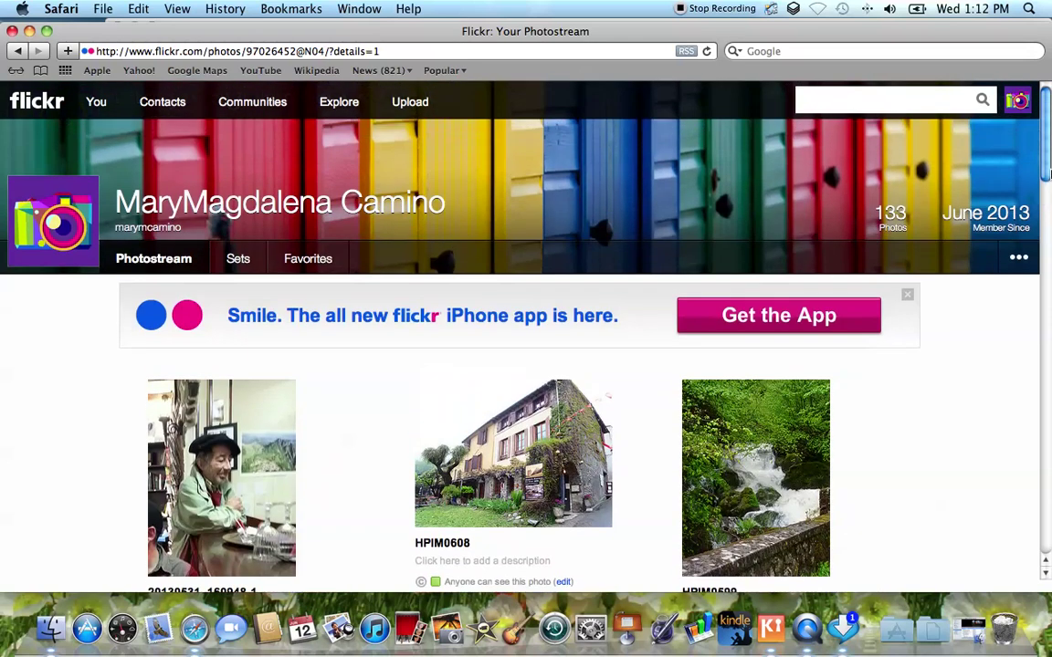
scroll(1048, 202, down, 3)
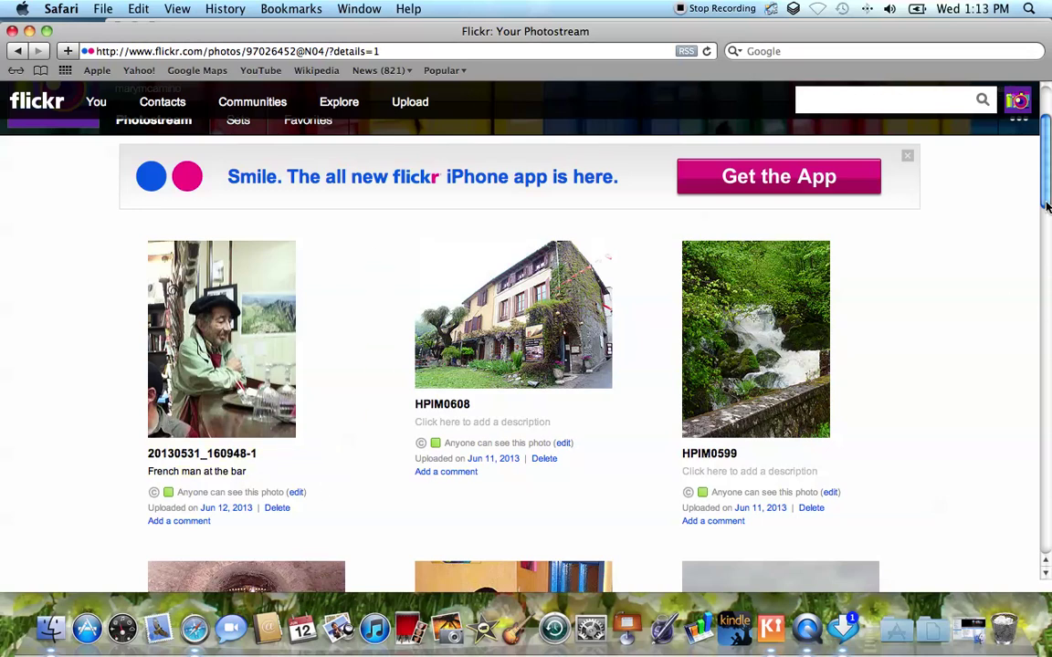
scroll(942, 187, up, 3)
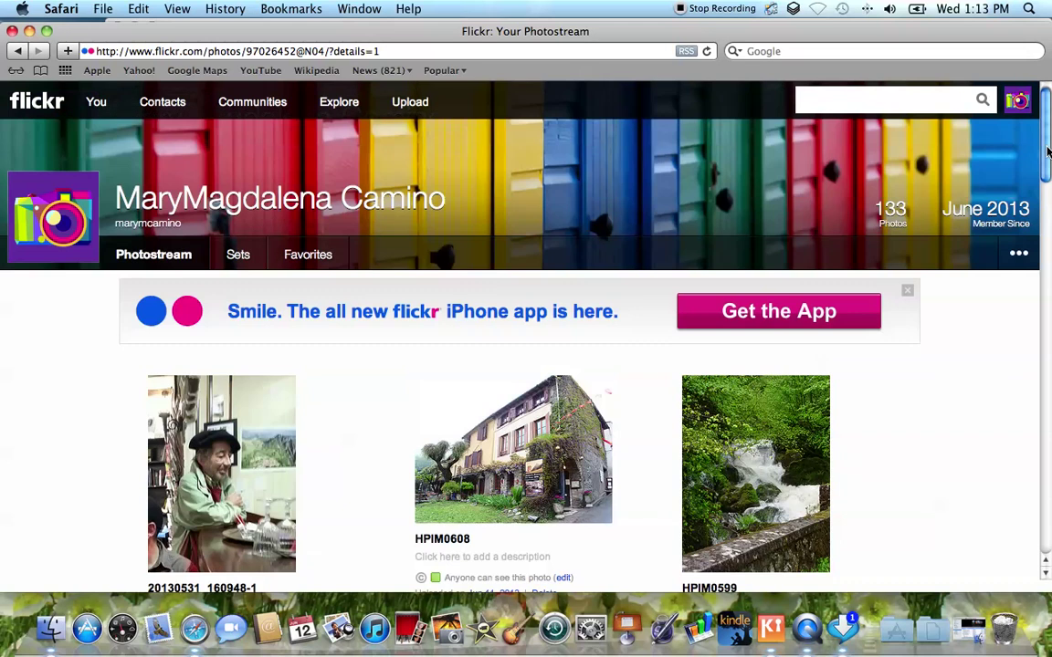
- Open the Susan's Photos set from the Sets list for editing
click(135, 256)
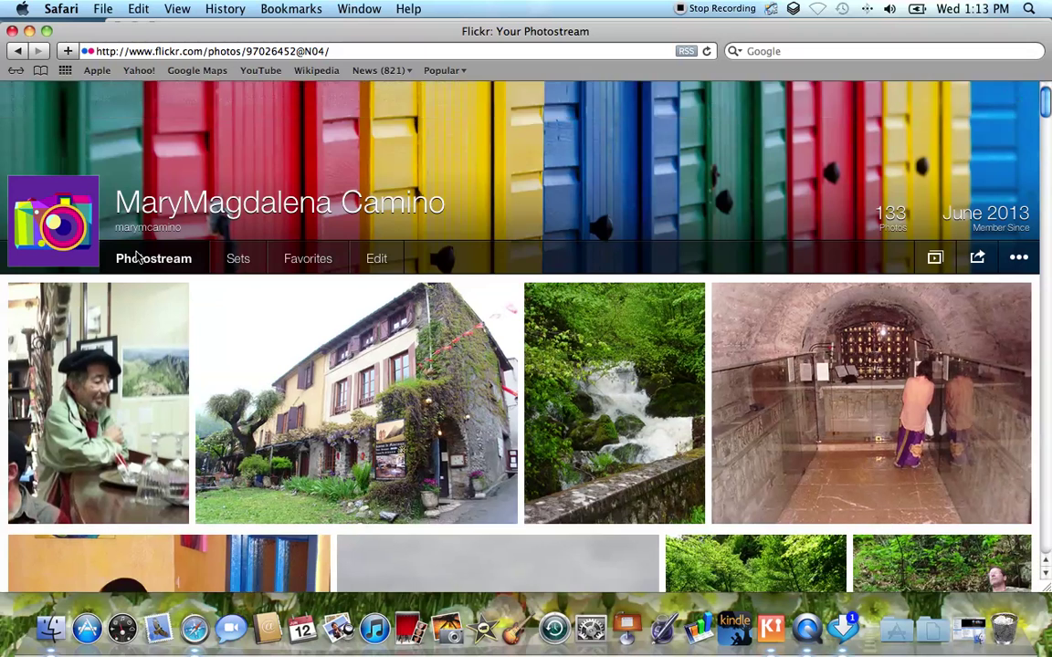
click(237, 262)
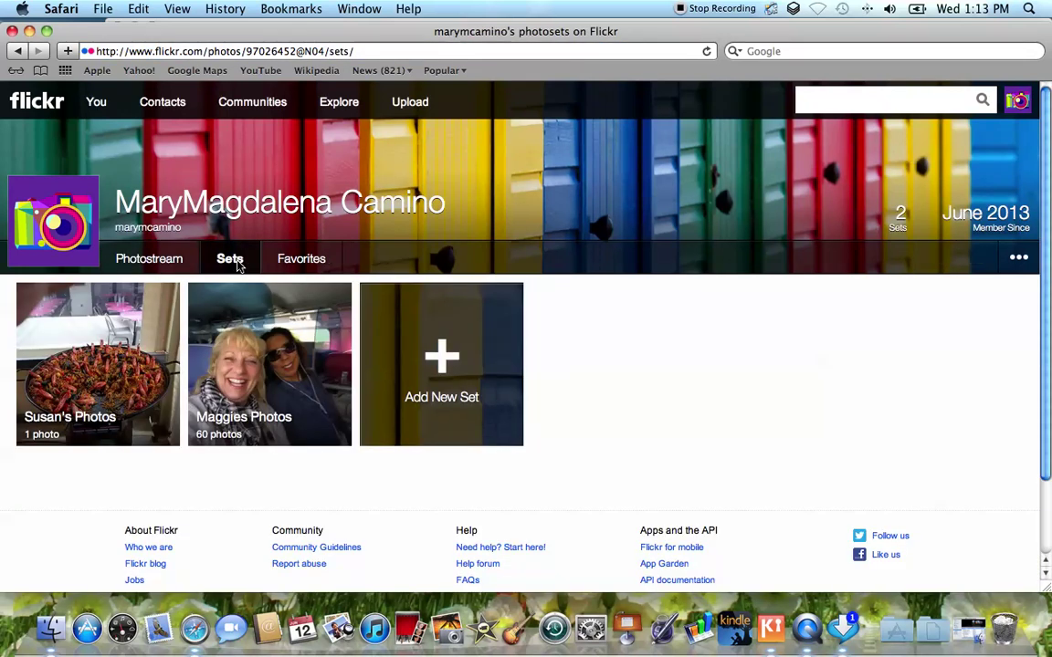
click(119, 355)
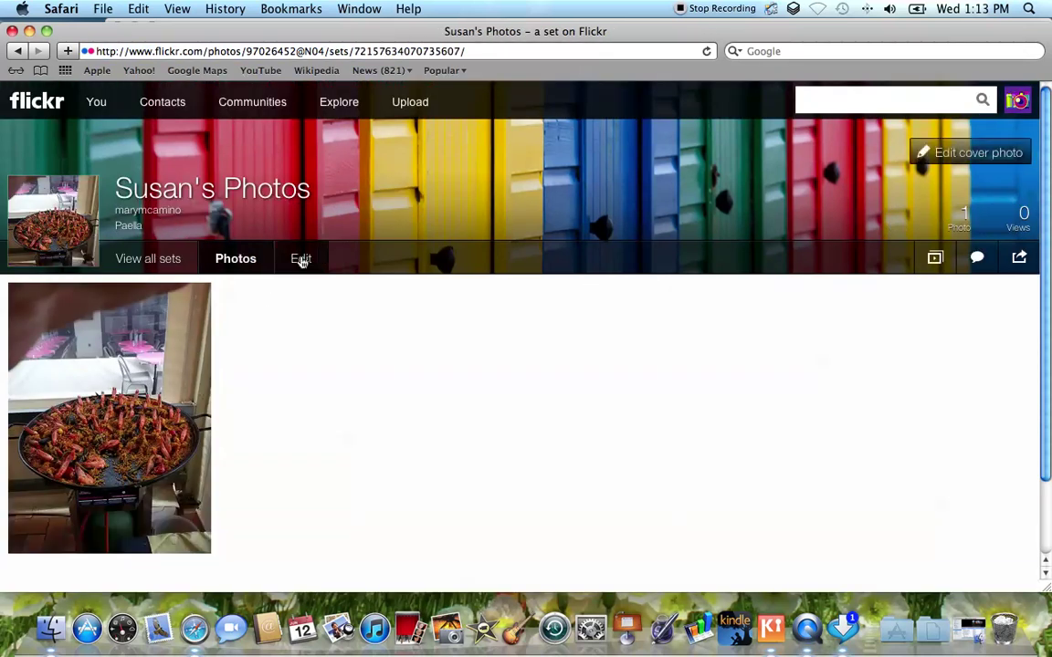
click(302, 260)
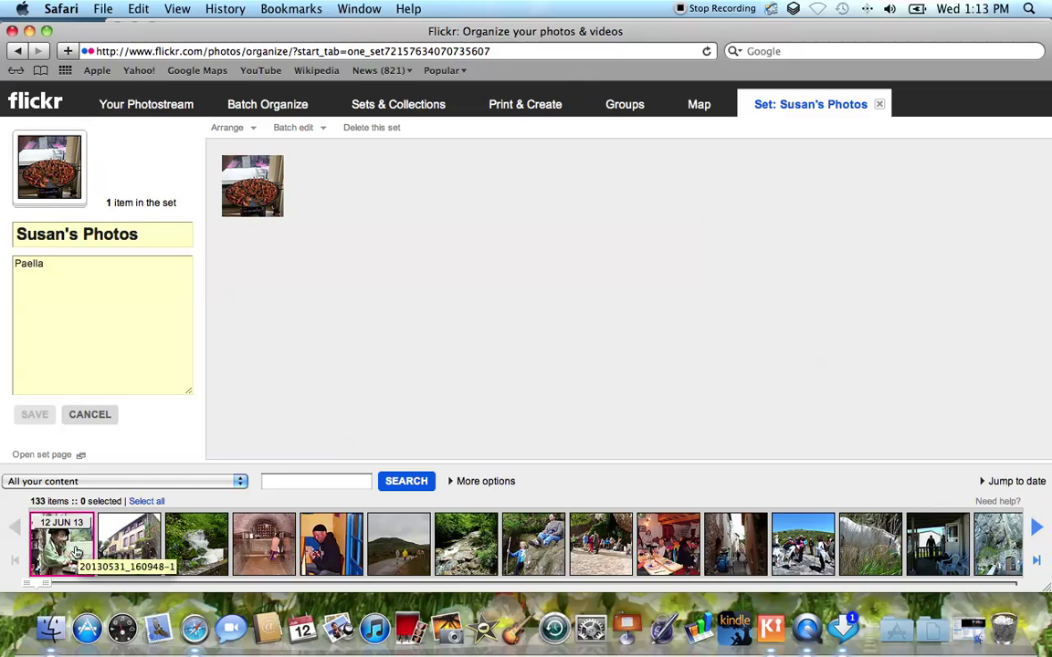
- Drag the man-at-the-table photo into Susan's Photos, add 'French man' to the description, and save
drag(76, 554, 336, 188)
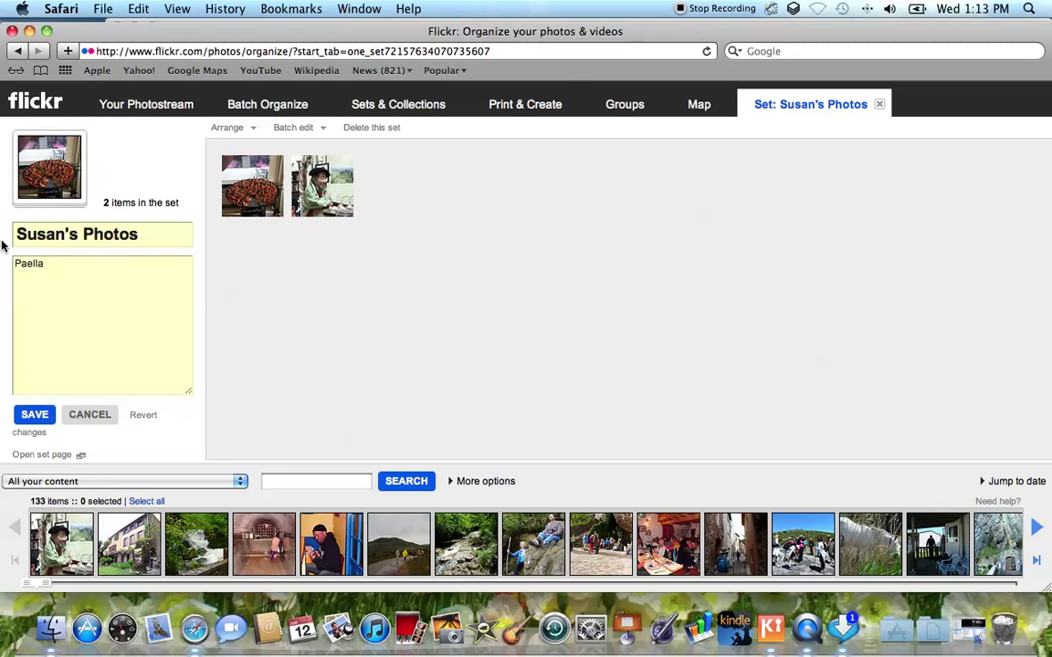
click(52, 265)
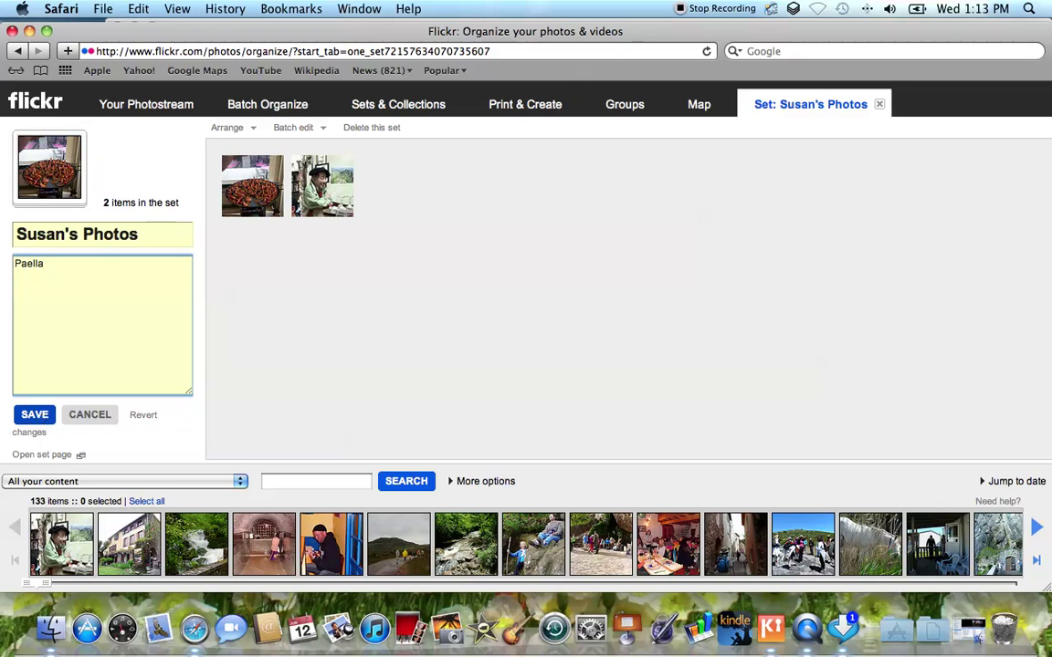
text(nch man)
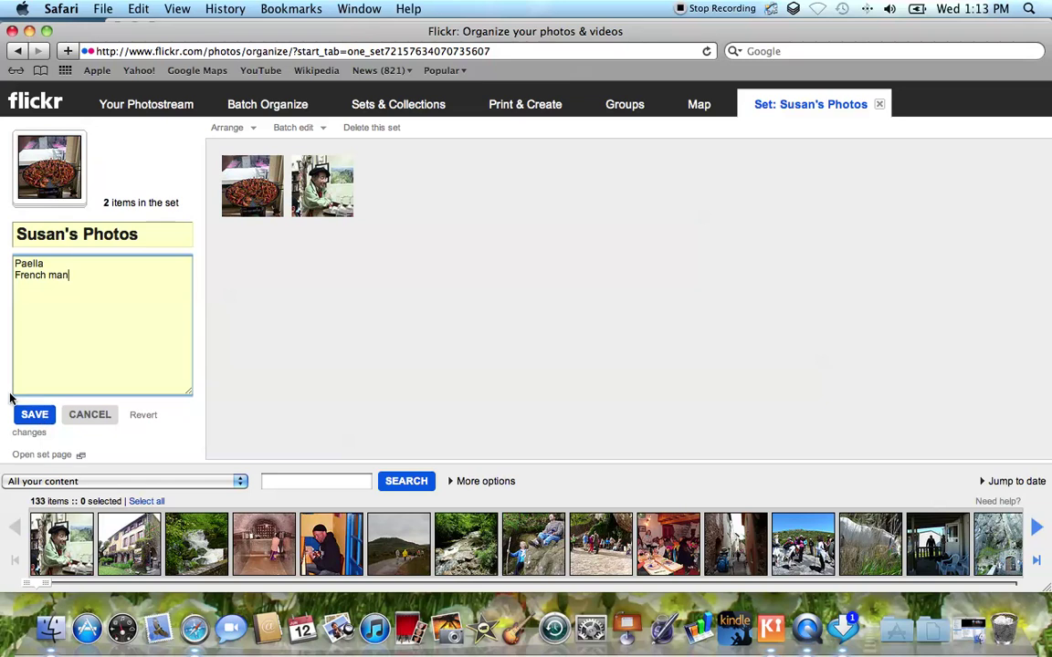
click(39, 420)
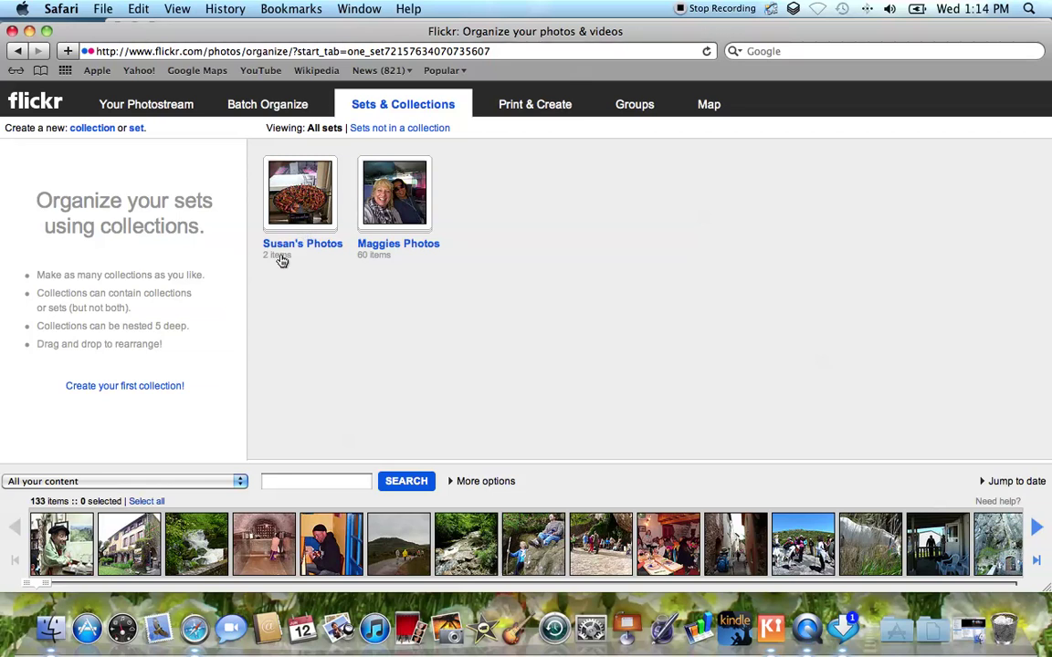
- From the photostream's sets list, start a new set and title it 'Monsegur'
click(146, 107)
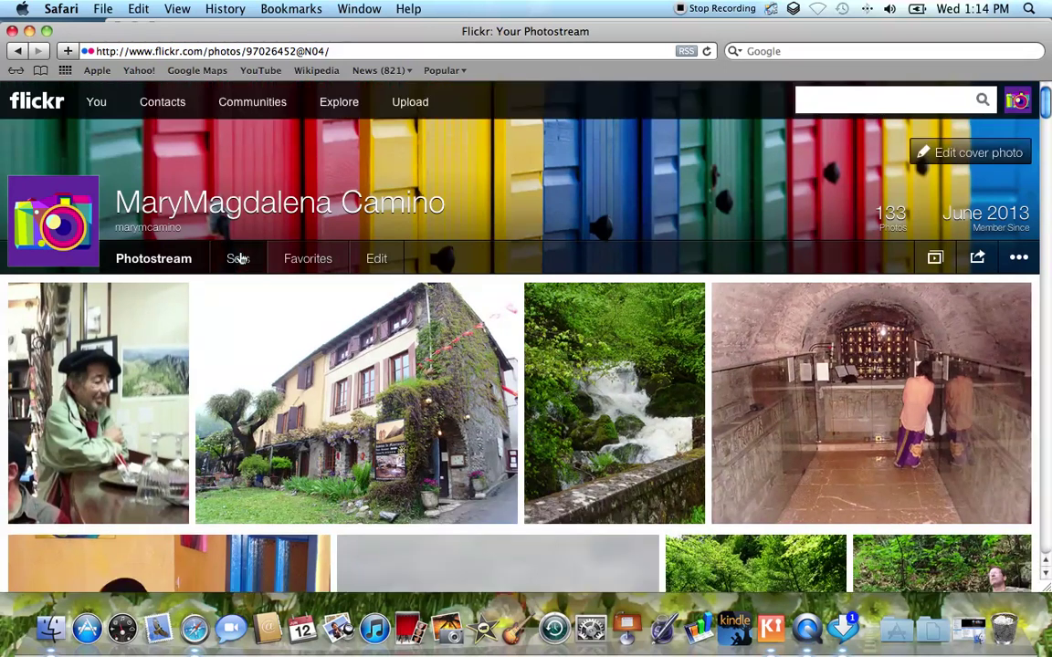
click(237, 258)
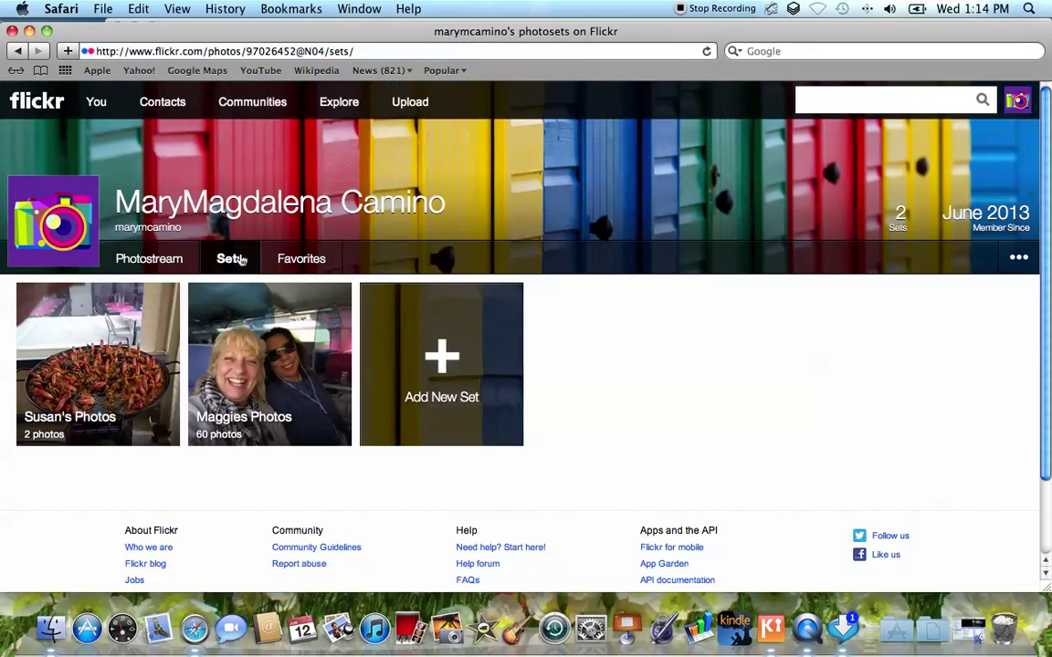
click(451, 360)
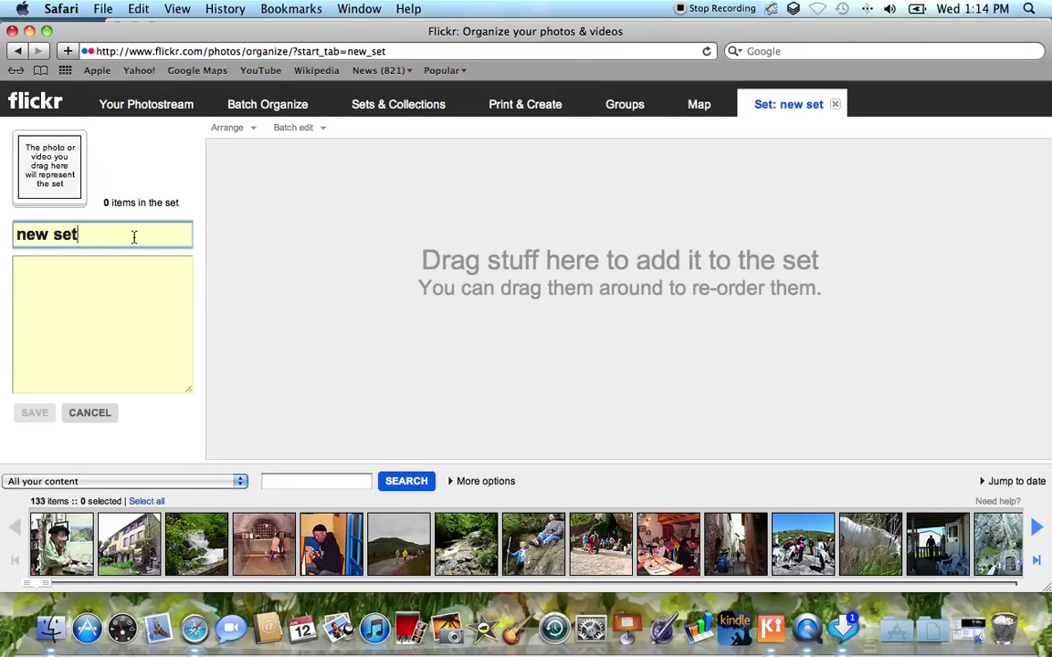
drag(134, 238, 2, 212)
text(Mo)
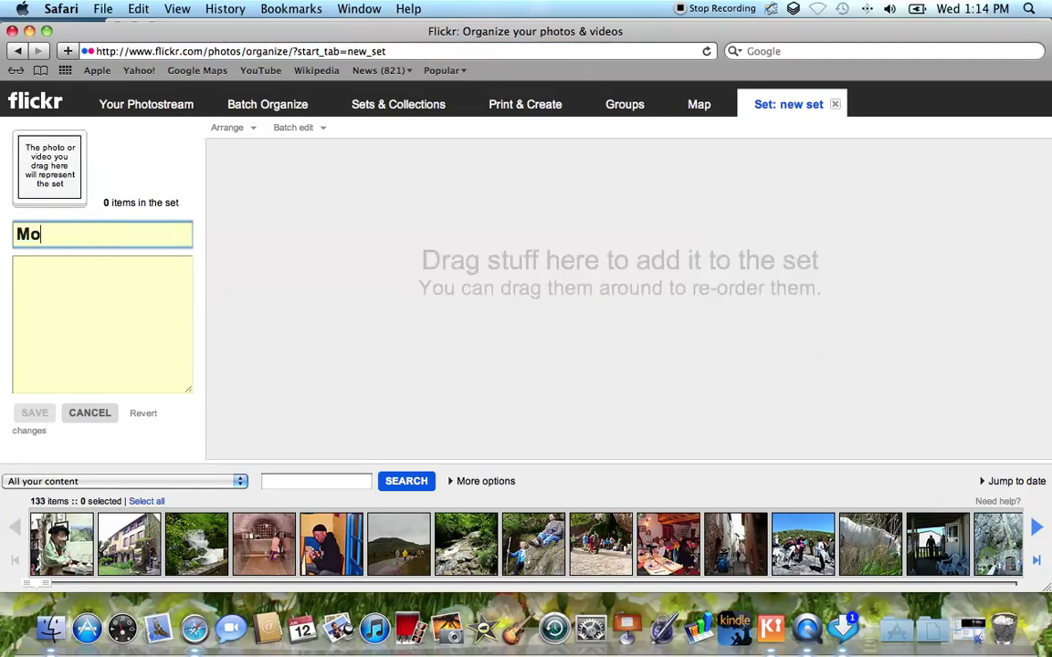
text(nsegr)
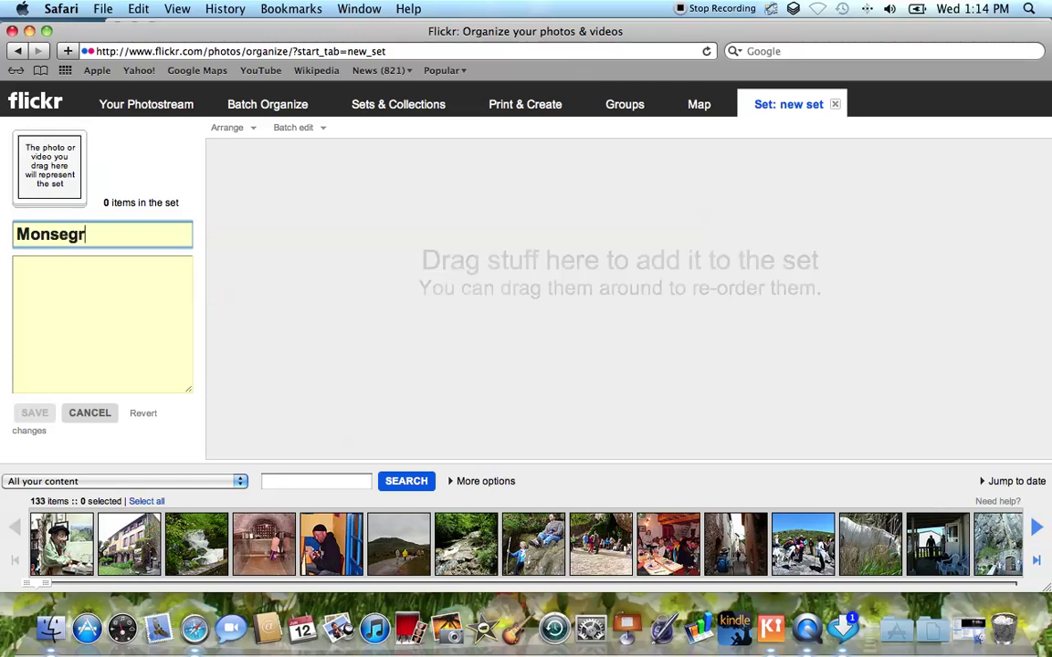
key(BackSpace)
text(ur)
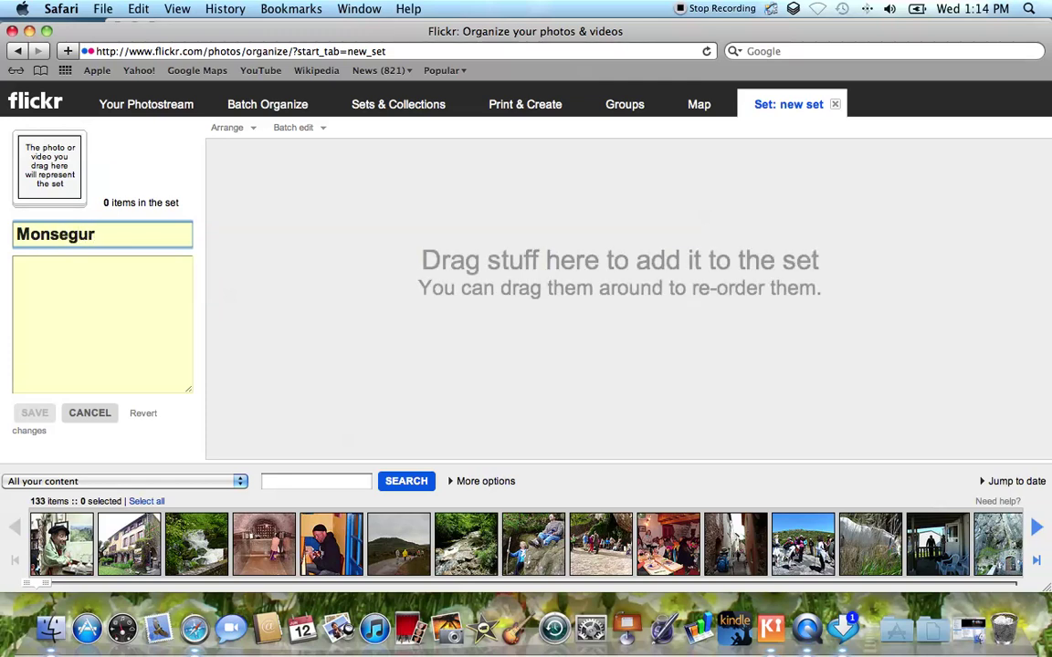
- Add the man-at-the-table and ivy-covered building photos, correct the title to 'Montsegur', and save
drag(52, 525, 48, 190)
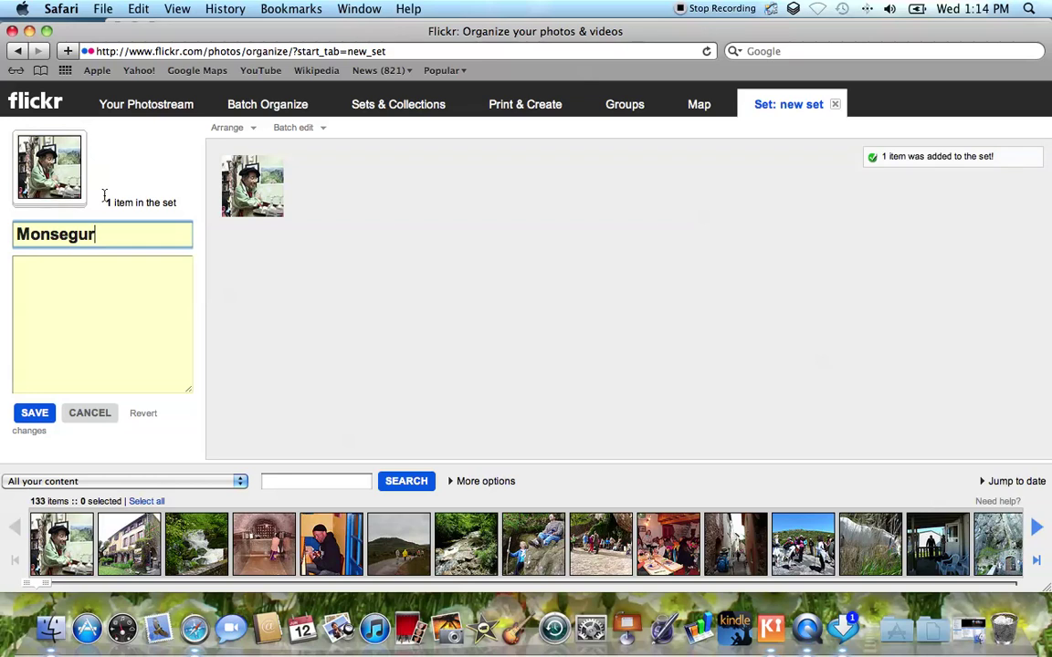
drag(114, 527, 319, 196)
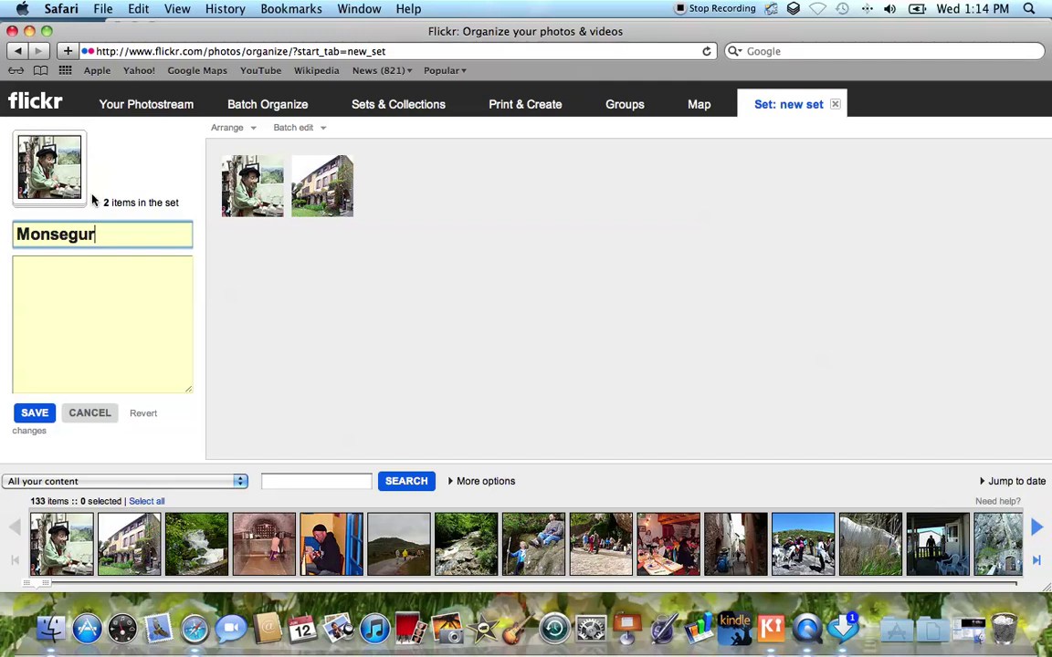
click(56, 235)
text(t)
click(36, 413)
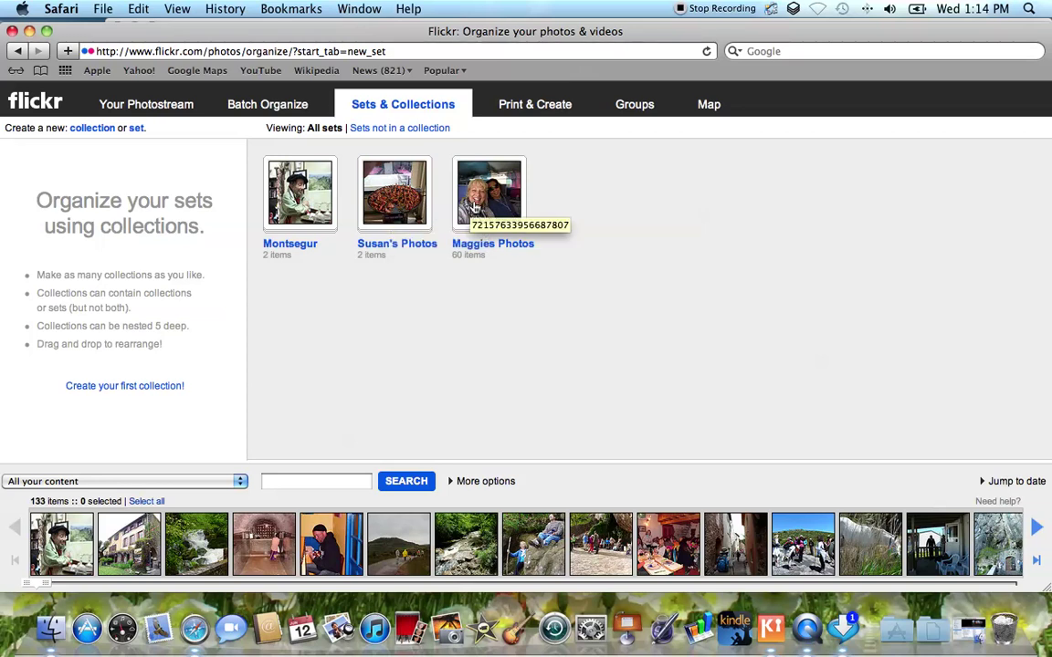
- Open the ivy-covered building photo HPIM0608 from the photostream
click(128, 104)
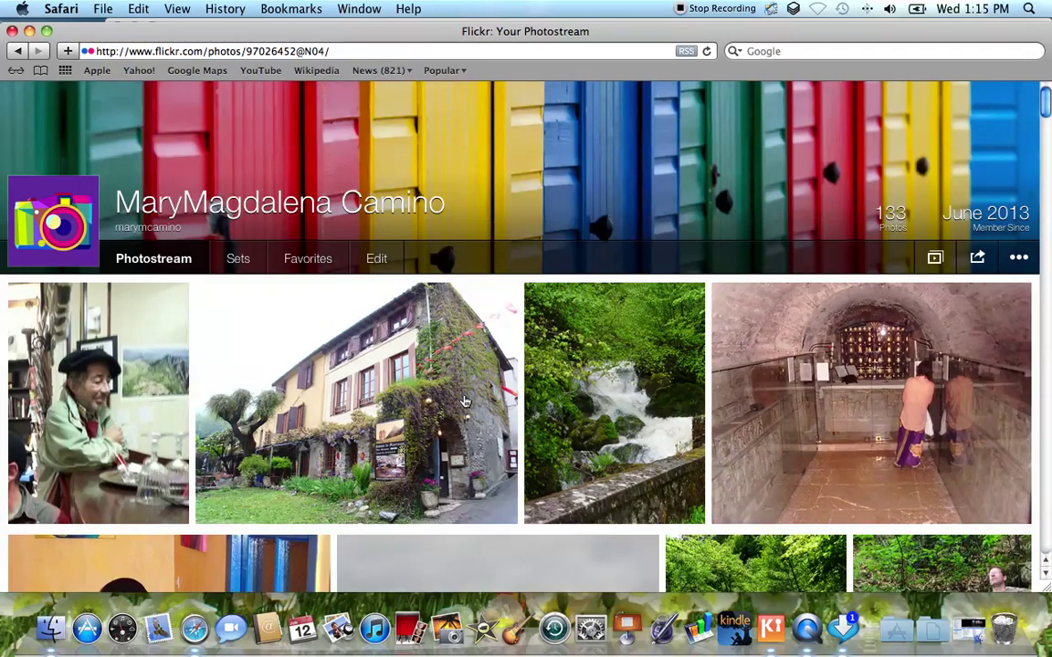
click(464, 402)
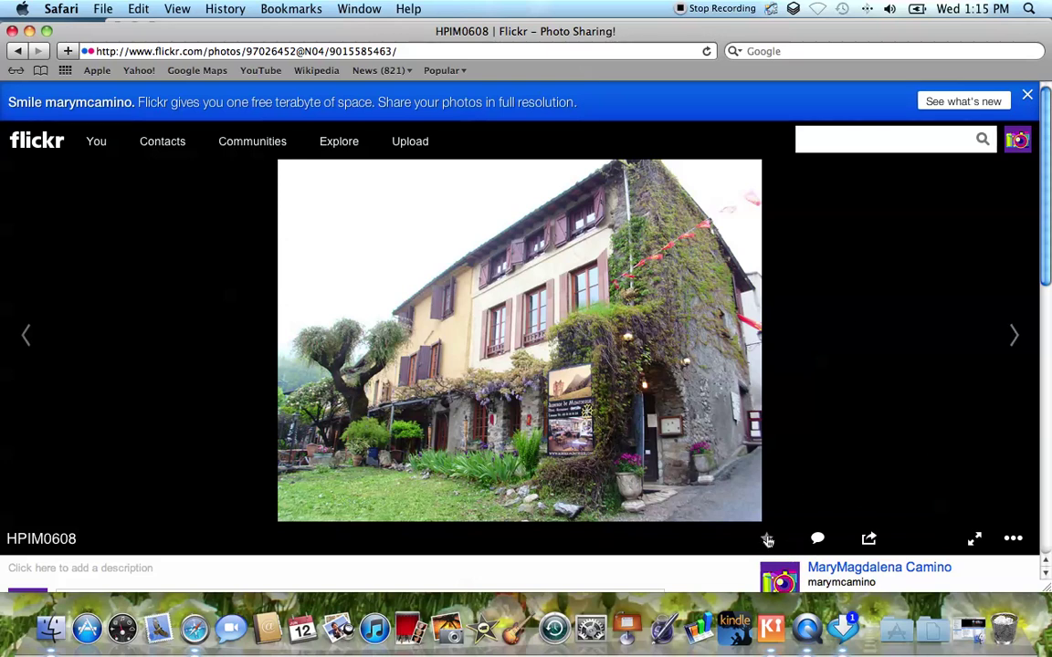
- Show HPIM0608's sharing options including more ways to share, then move to the next photo
click(868, 540)
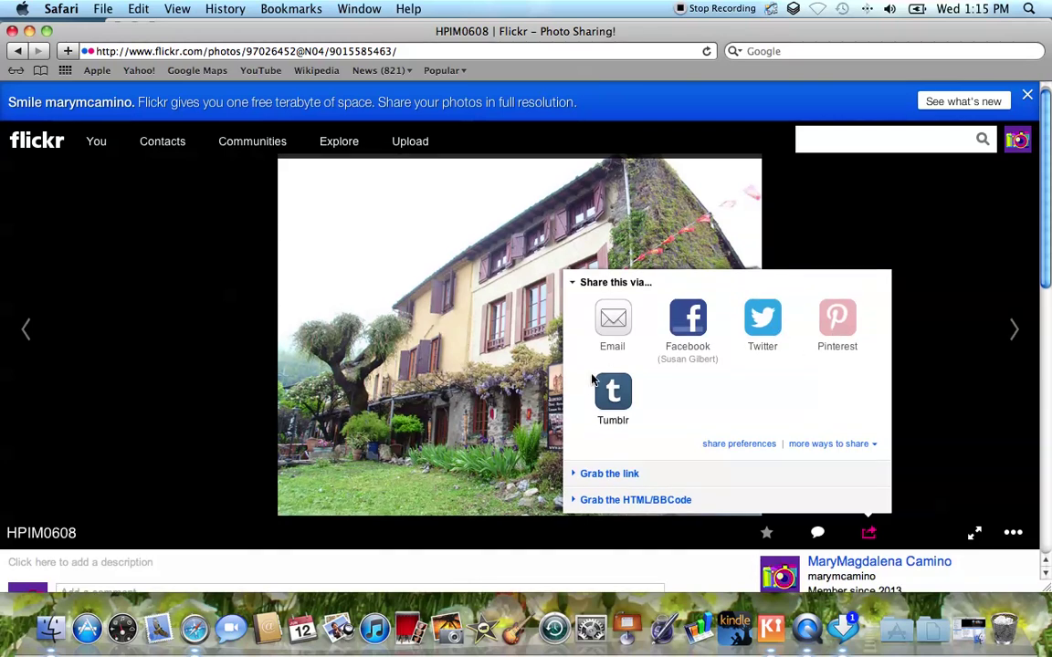
click(824, 443)
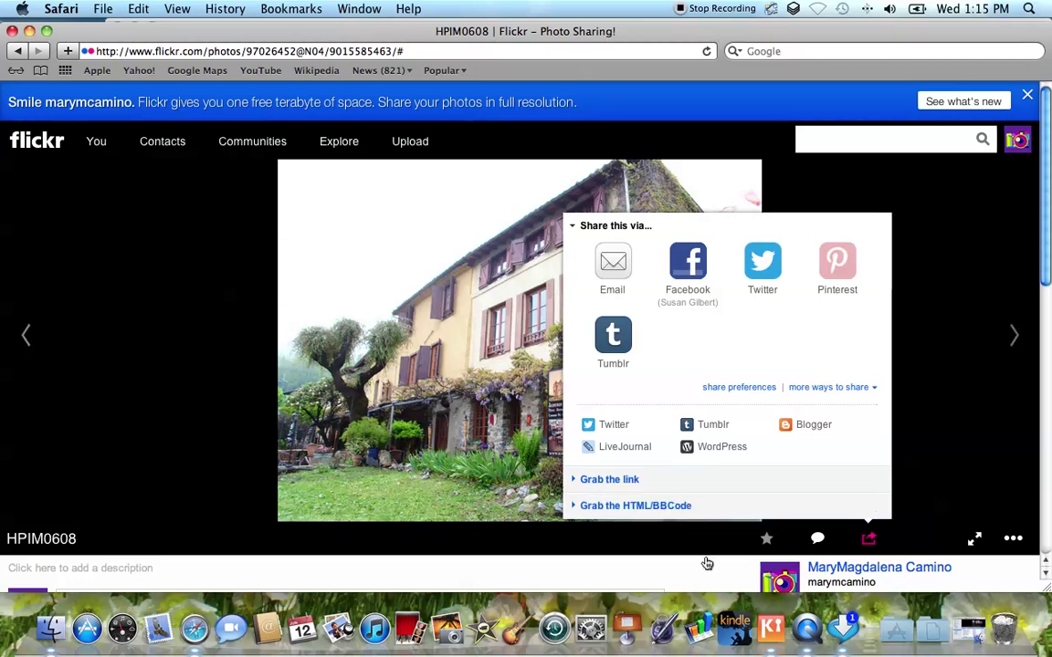
click(965, 492)
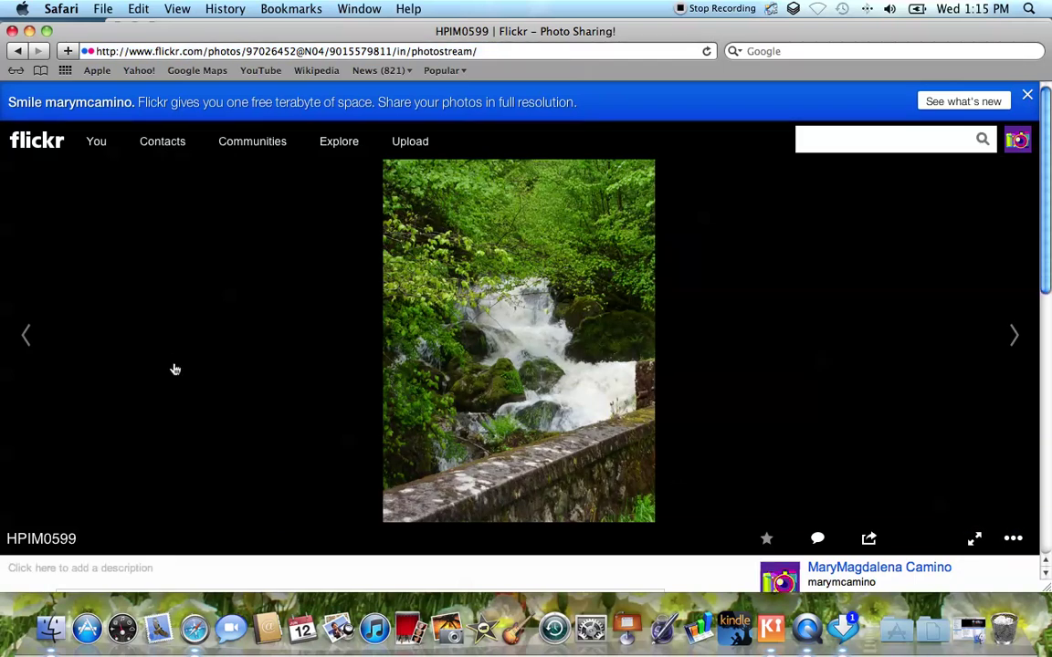
- Return to the HPIM0608 photo and show its more-actions list
click(27, 334)
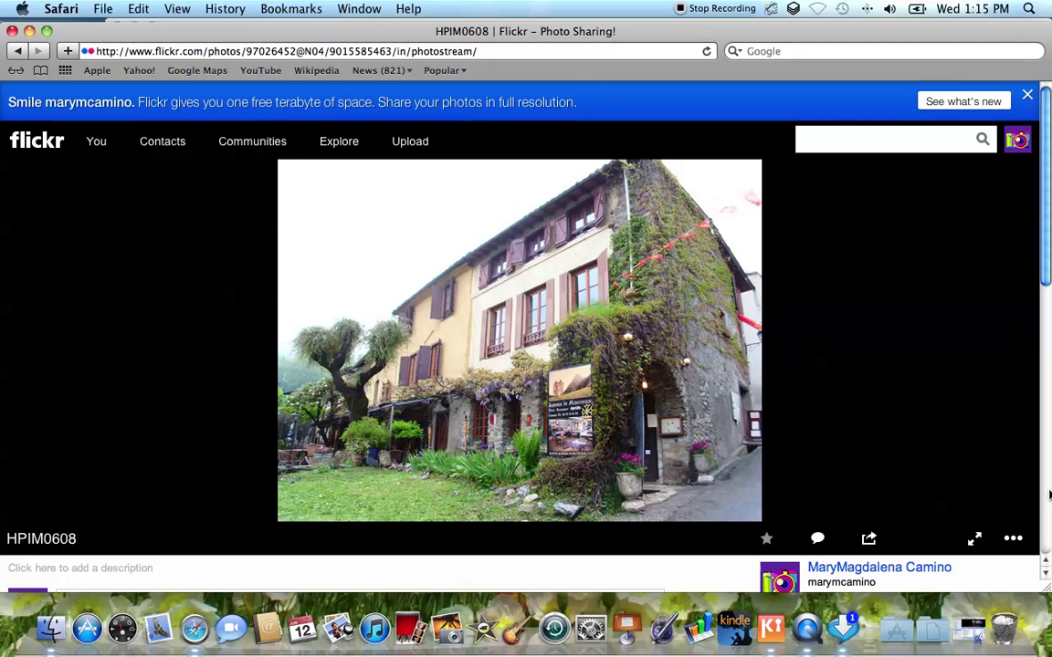
click(1015, 541)
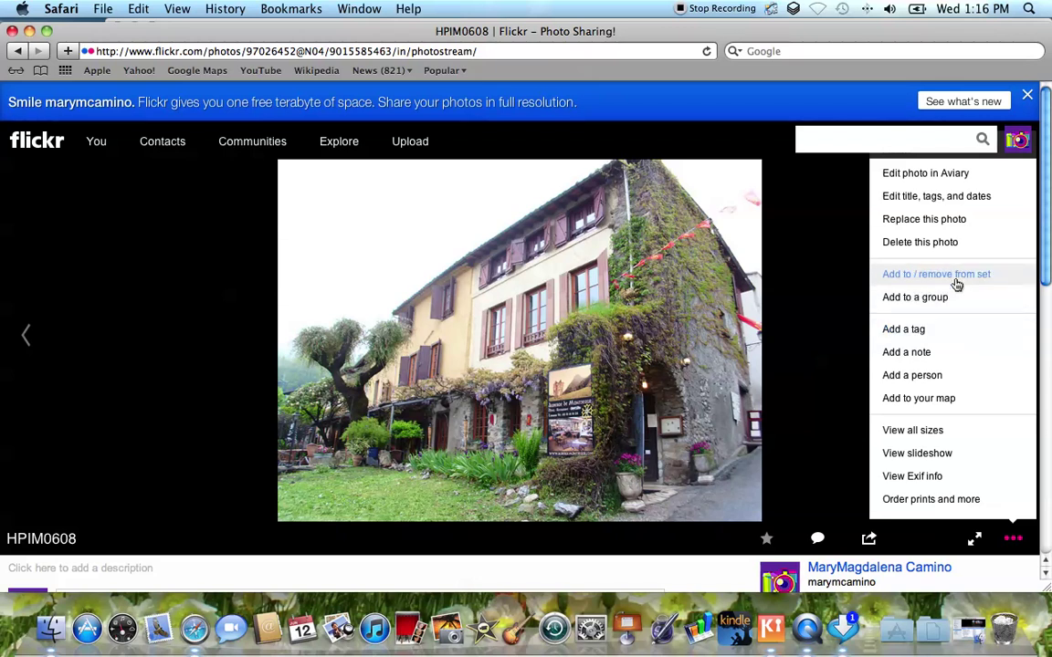
- View all sizes of HPIM0608 and switch to Square 75, highlighting its download link
click(928, 431)
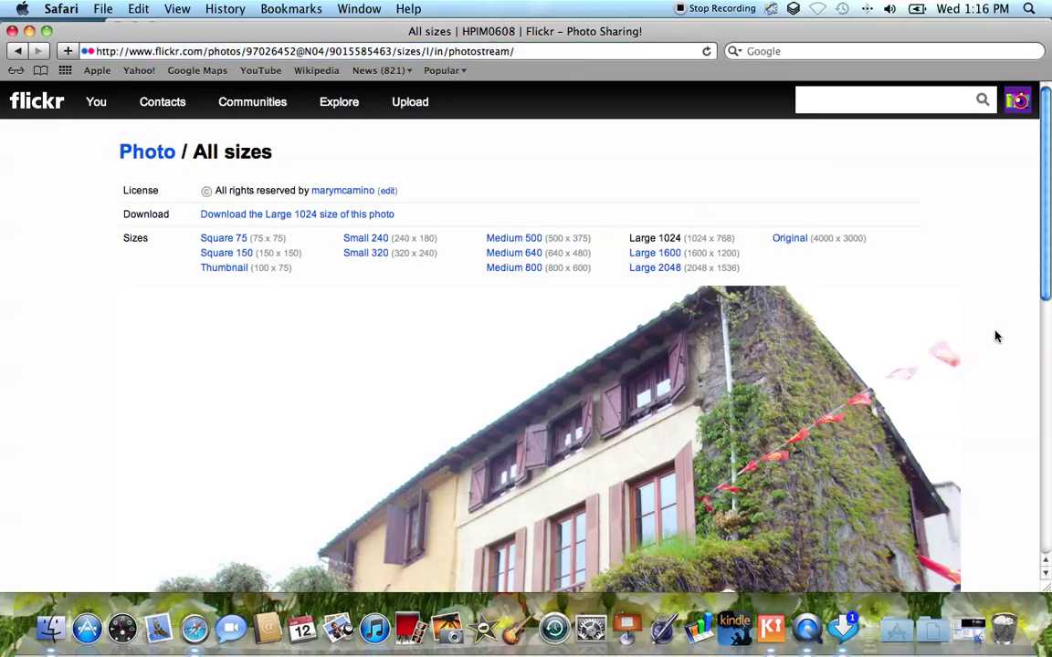
drag(1046, 287, 1046, 299)
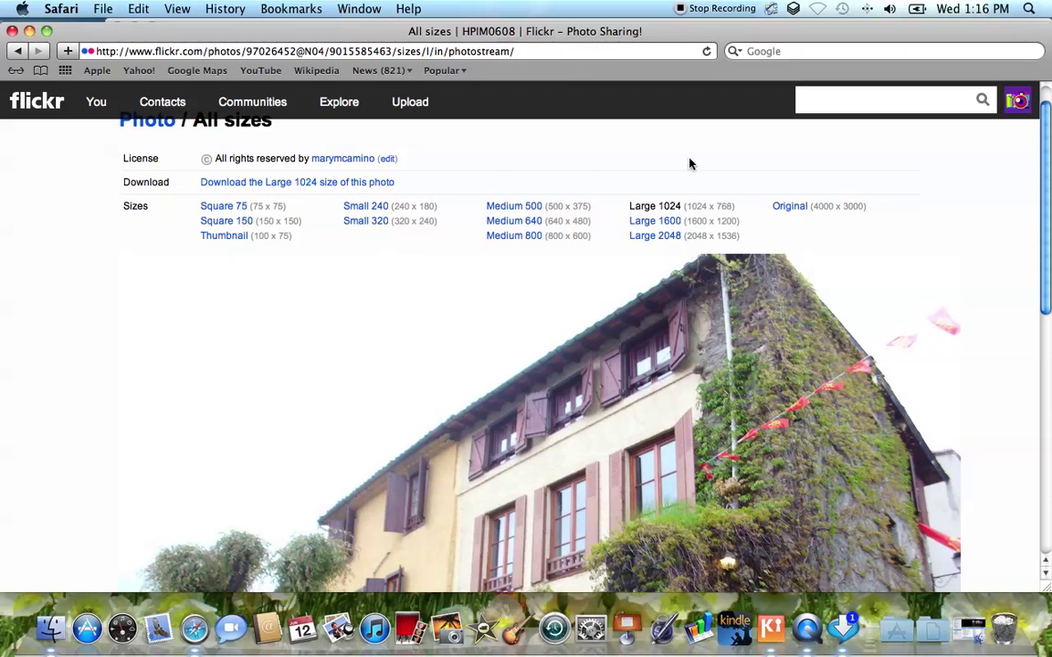
drag(163, 182, 220, 189)
click(224, 206)
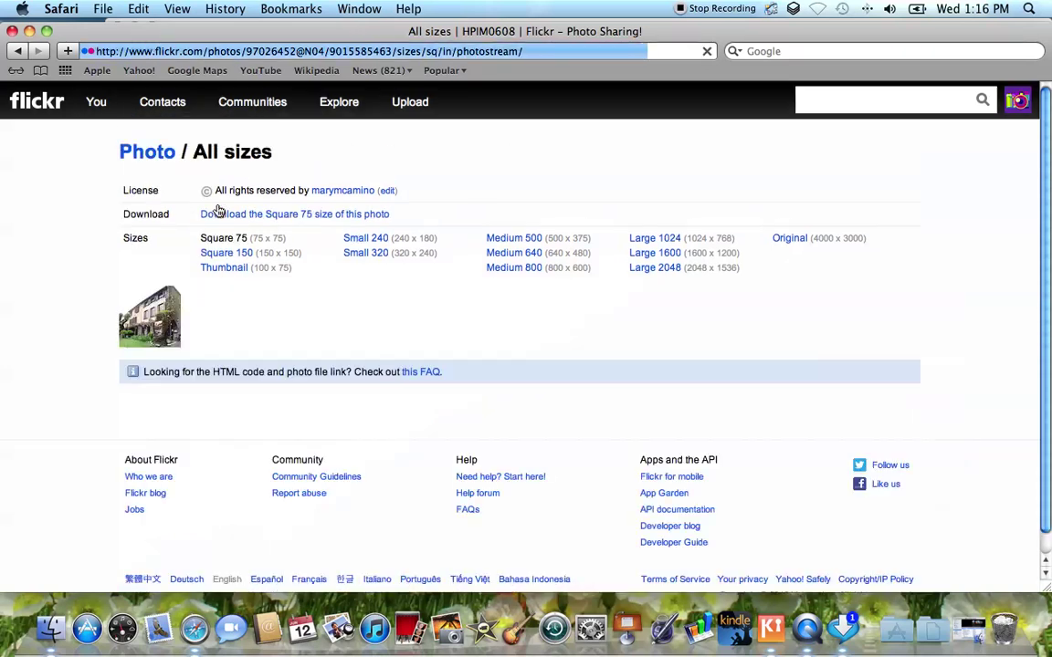
drag(218, 211, 276, 225)
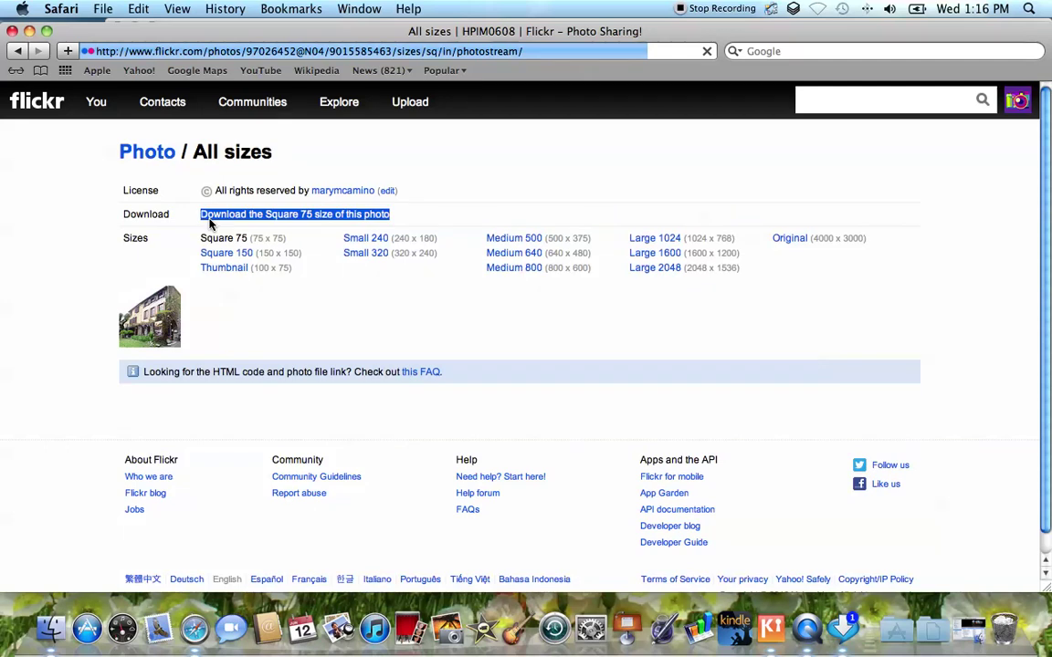
click(160, 318)
drag(394, 216, 227, 215)
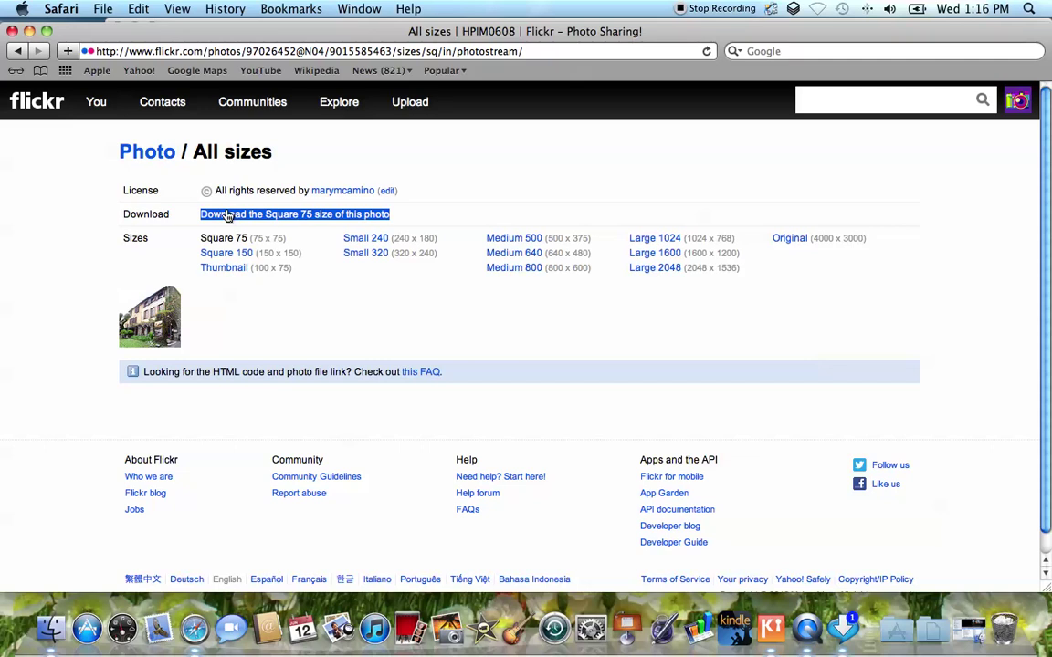
mouse_move(105, 106)
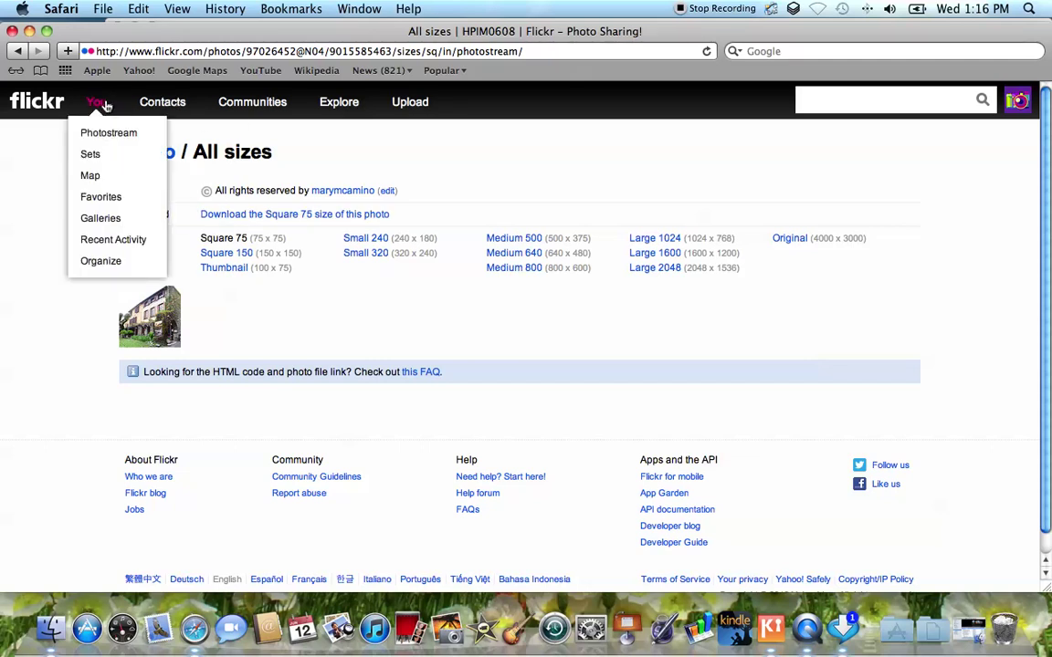
- Go back to the photostream from the All sizes page
click(105, 134)
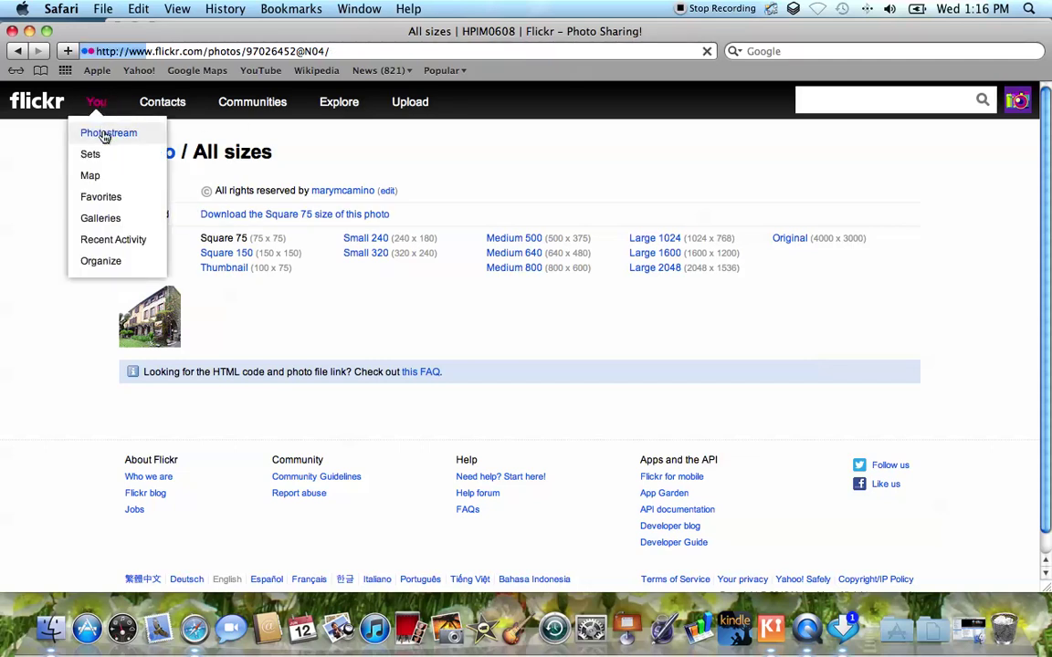